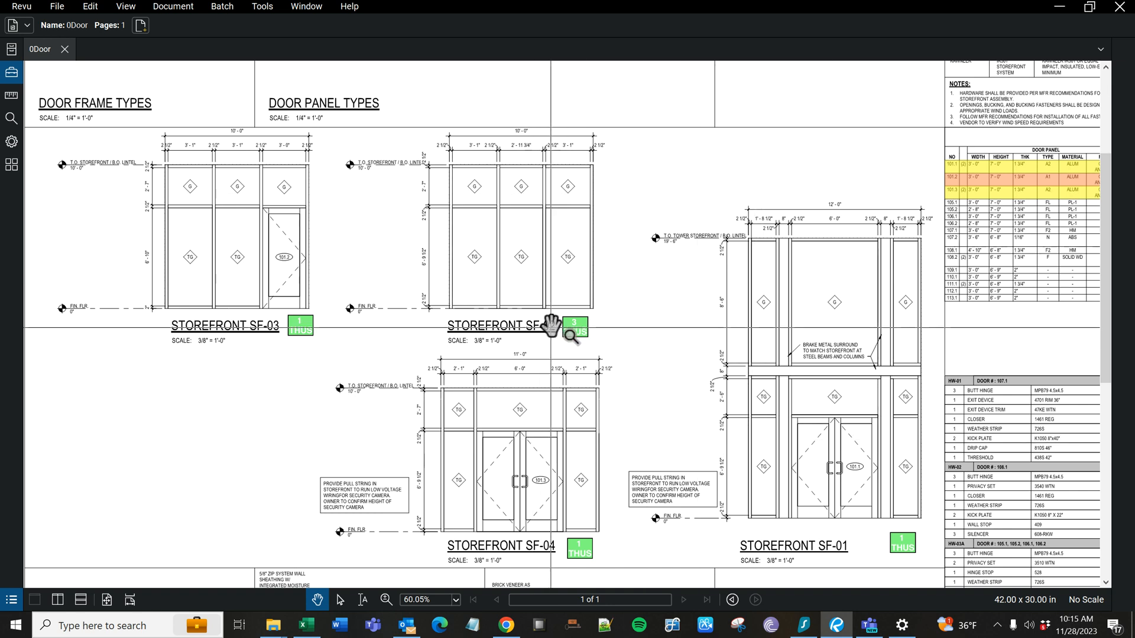
# - Check the storefront SF-02 elevation, and in the Excel workbook set the W' width of mark 2 to 10
pyautogui.scroll(1, 513, 183)
pyautogui.scroll(2, 513, 184)
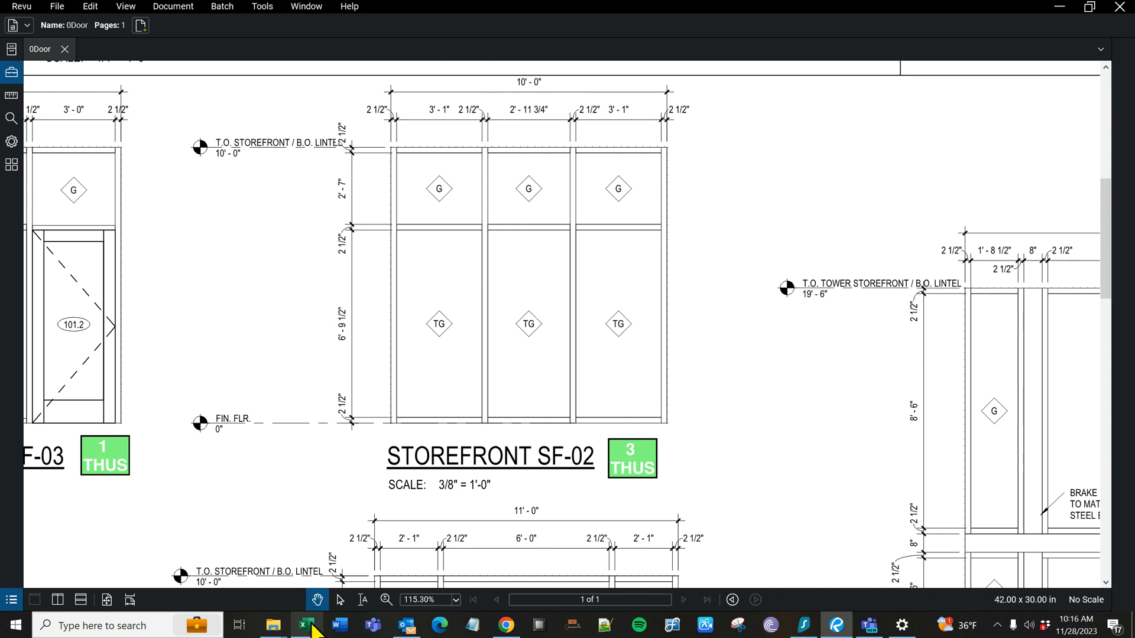
pyautogui.click(306, 625)
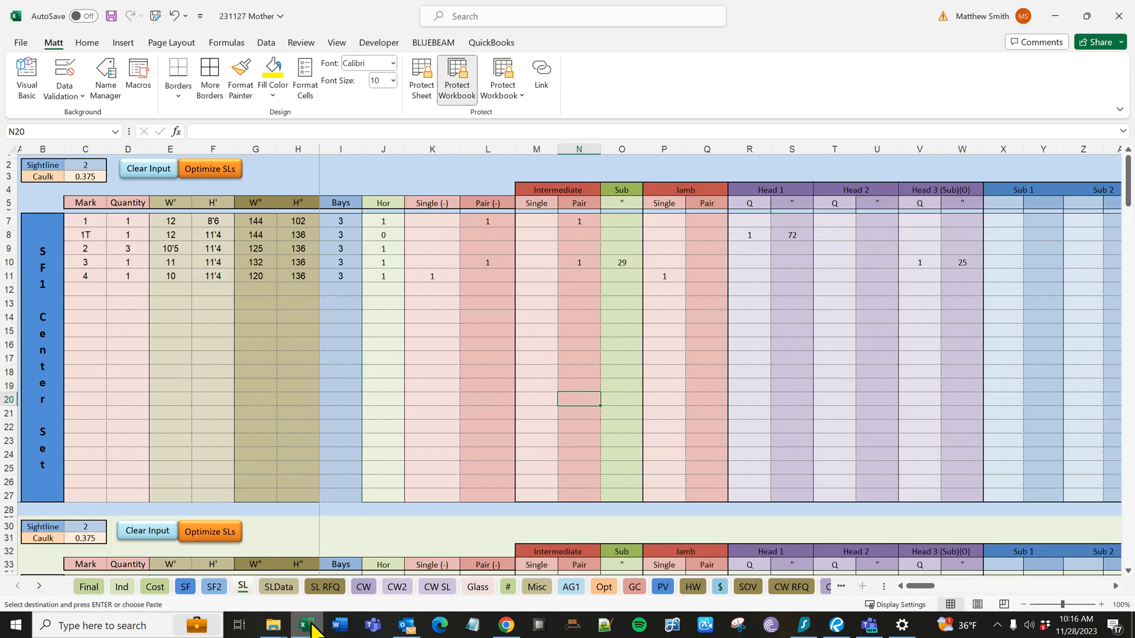
pyautogui.click(89, 251)
pyautogui.click(122, 250)
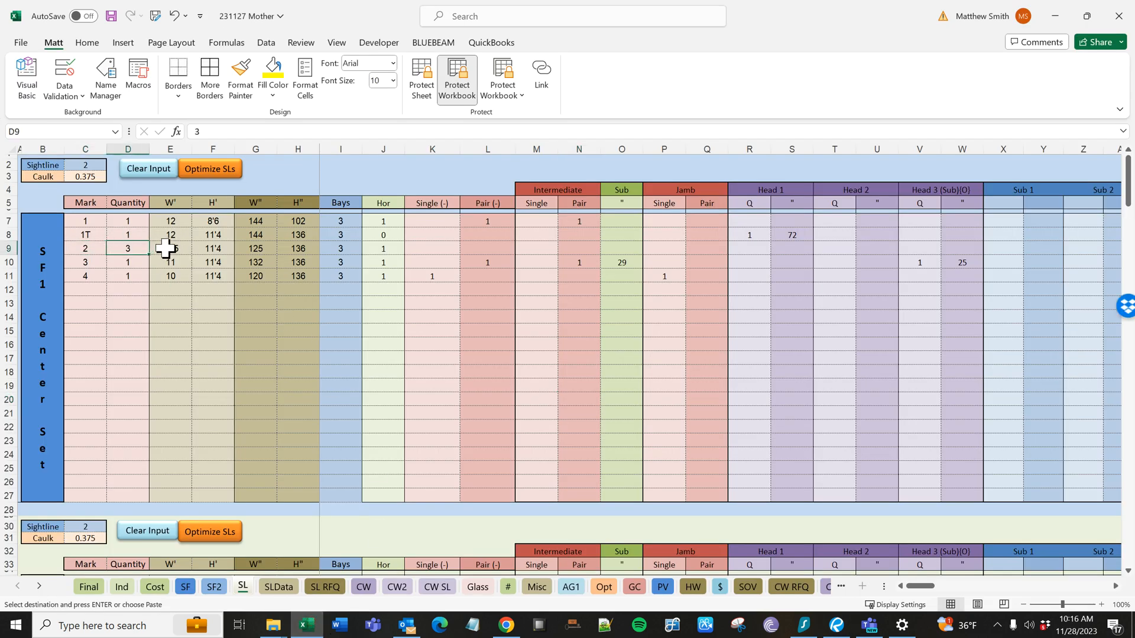
pyautogui.click(165, 248)
pyautogui.write('10')
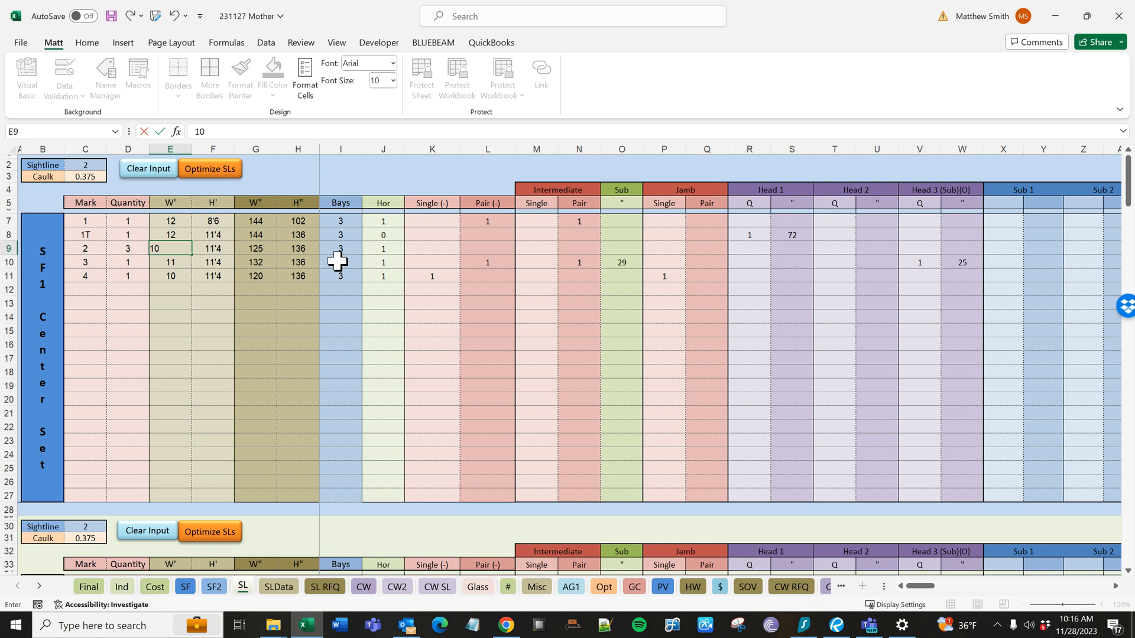
pyautogui.press('Tab')
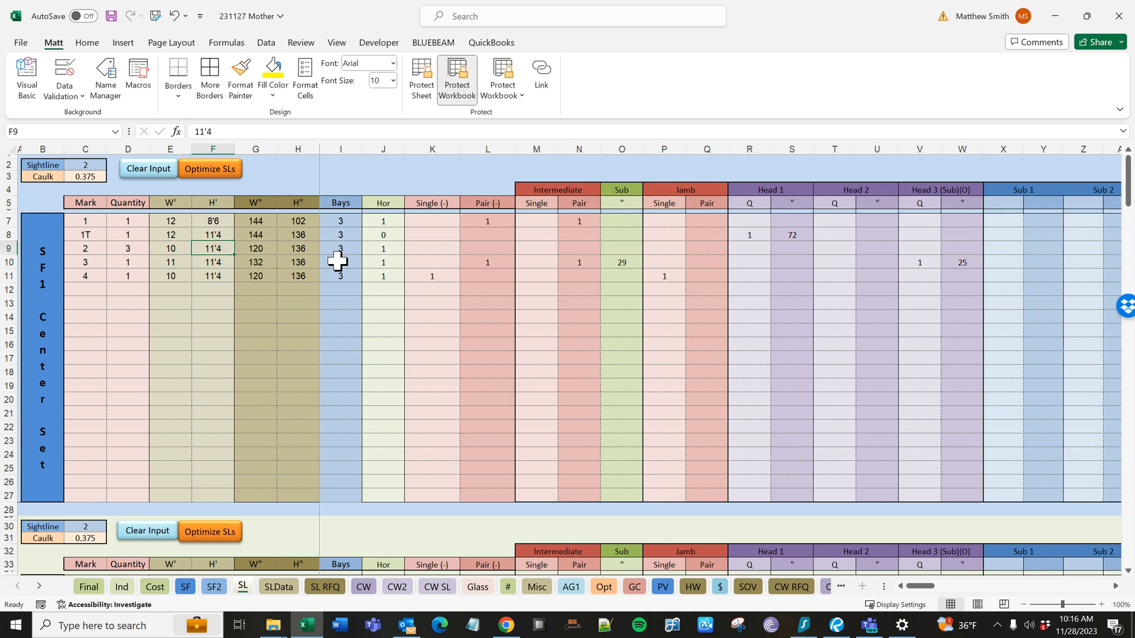
# - Set the H' height of mark 2 to 11'2.375
pyautogui.write("11'2.375")
pyautogui.press('Tab')
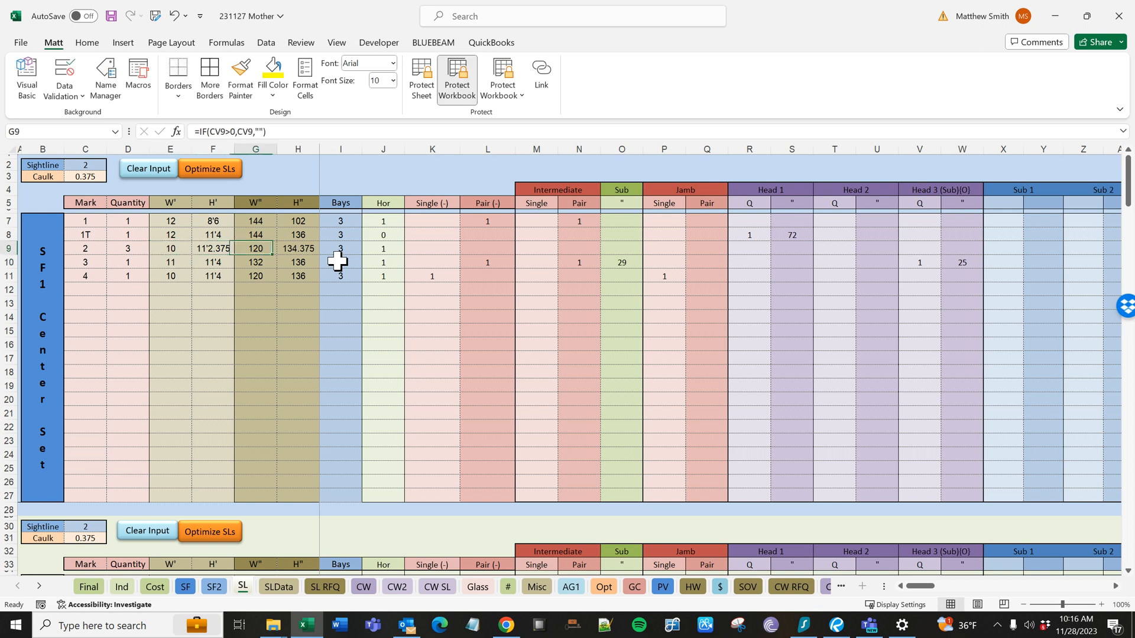
pyautogui.press('Tab')
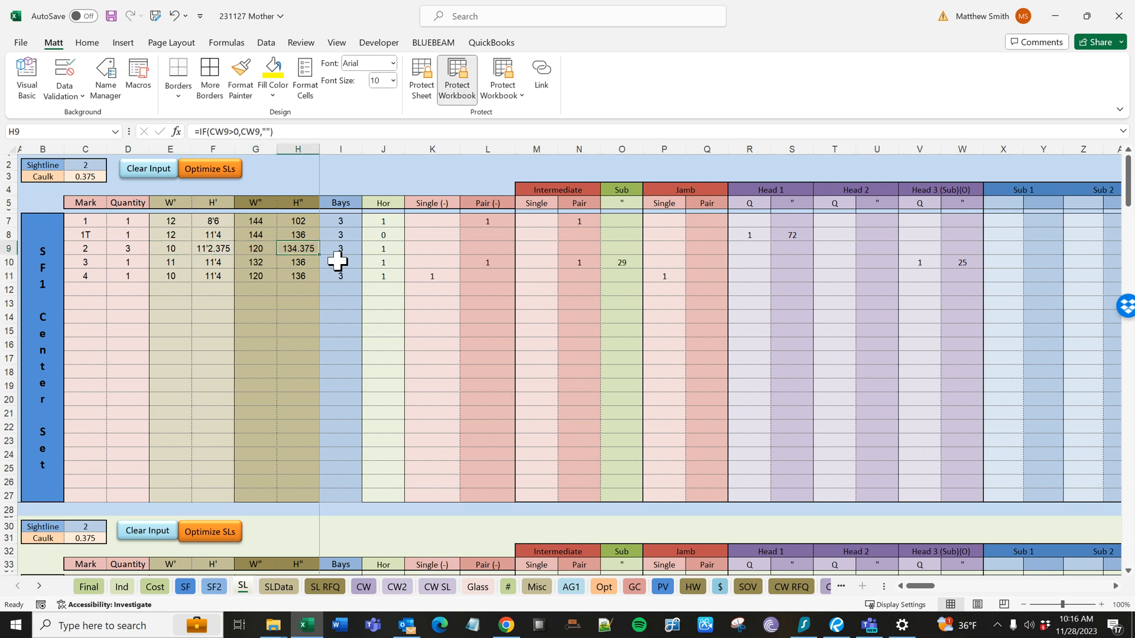
# - Review the Bays, Hor and Single (-) cells in the mark 2 row
pyautogui.click(339, 260)
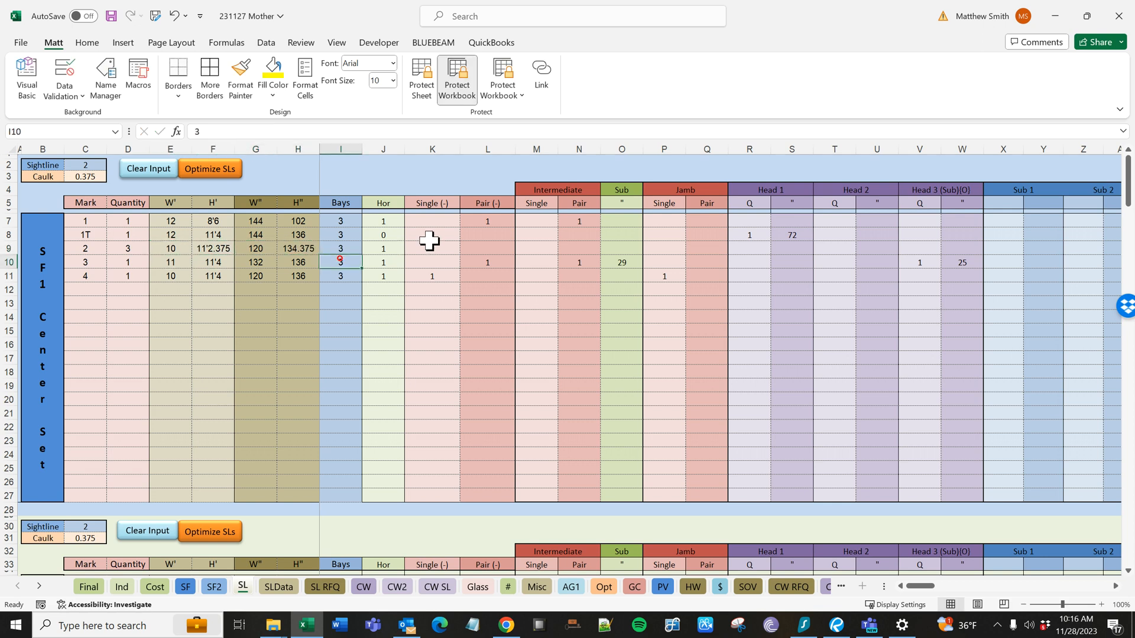
pyautogui.press('Up')
pyautogui.press('Right')
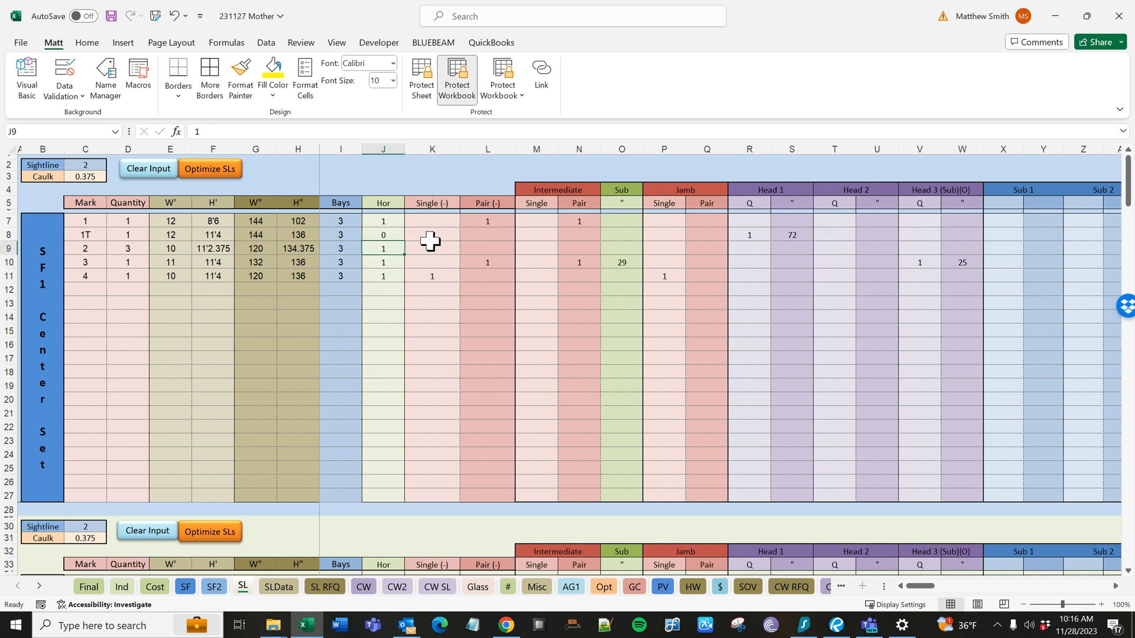
pyautogui.press('Down')
pyautogui.press('Left')
pyautogui.press('Up')
pyautogui.press('Right')
pyautogui.press('Left')
pyautogui.press('Right')
pyautogui.press('Right')
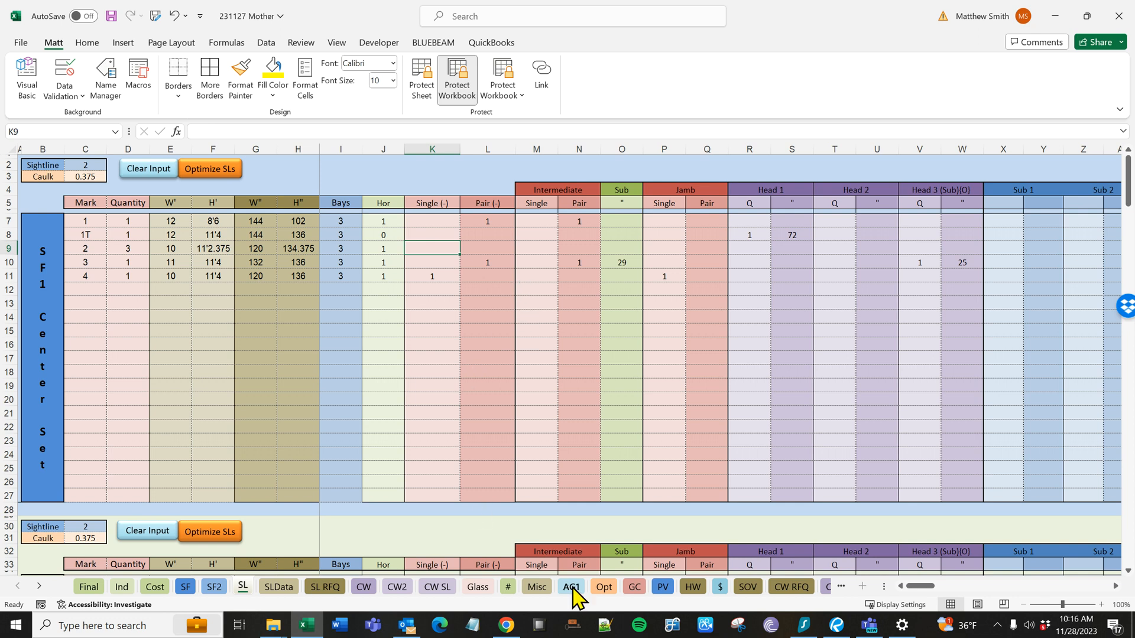
# - Switch to Bluebeam Revu and examine the upper part of the storefront SF-01 elevation
pyautogui.click(836, 625)
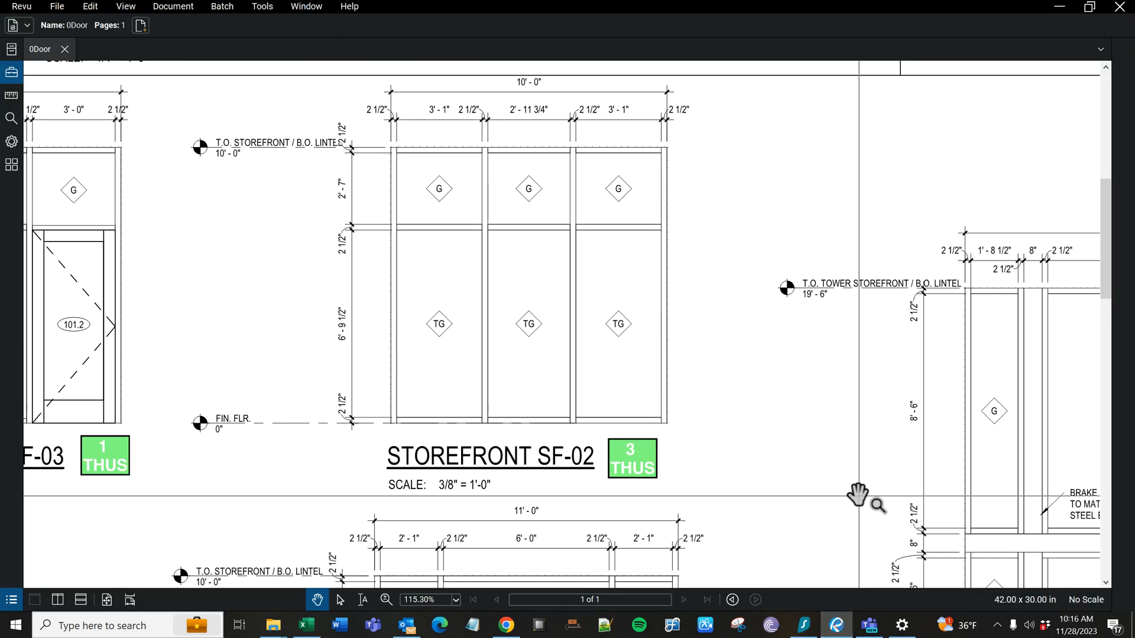
pyautogui.scroll(3, 459, 346)
pyautogui.moveTo(567, 257); pyautogui.dragTo(523, 272)
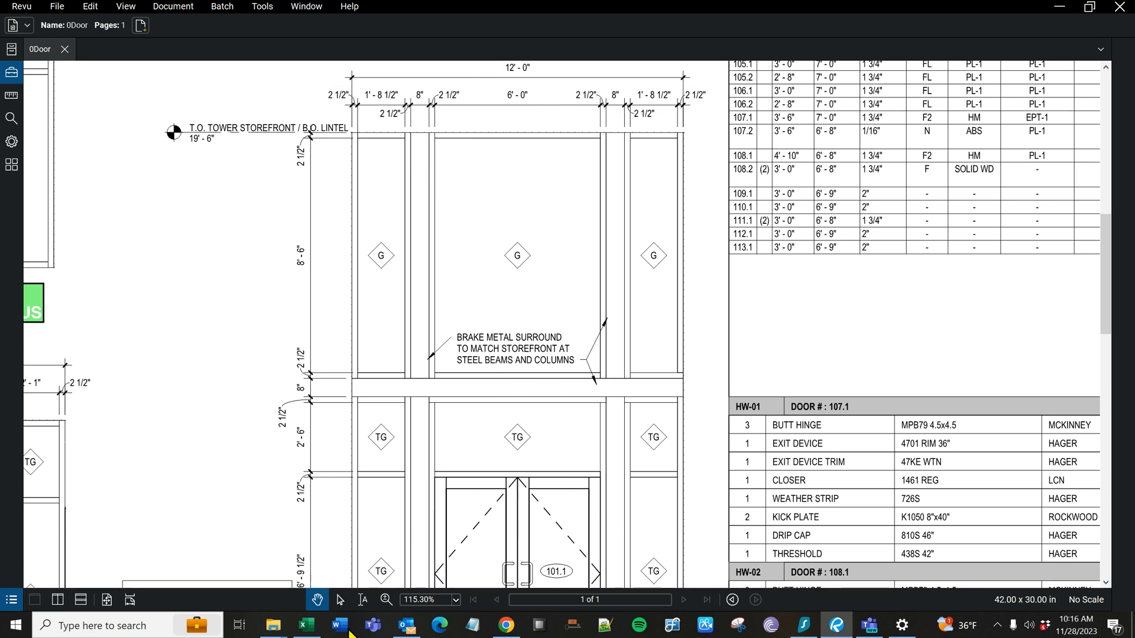
# - Switch to Excel and review the Bays, Hor and Head 1 quantity and length entries for mark 1T
pyautogui.click(306, 626)
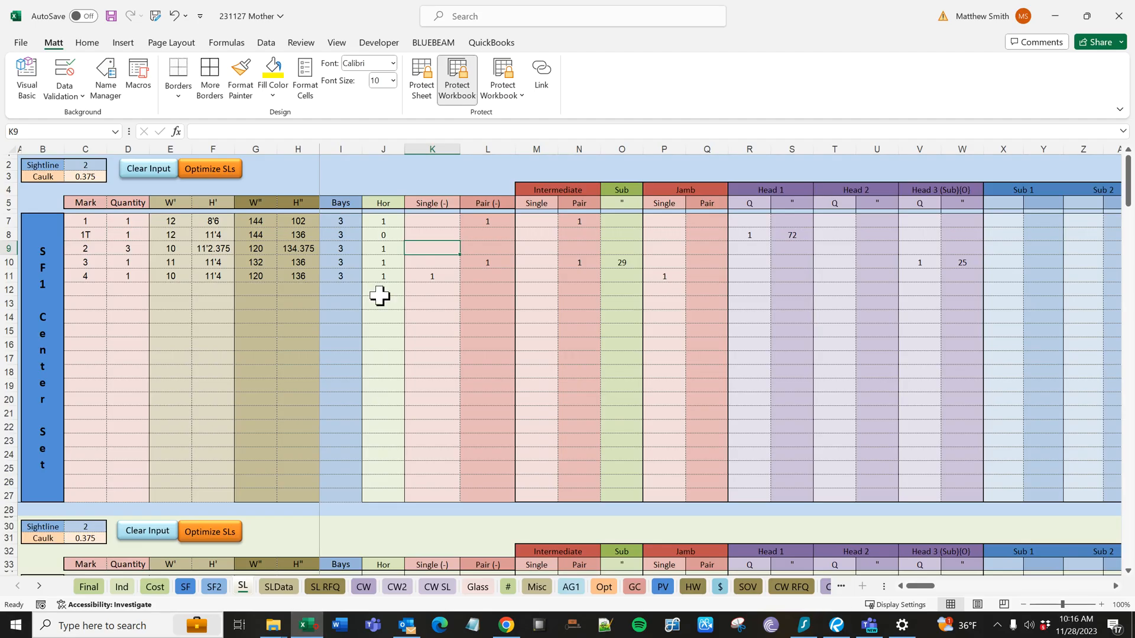
pyautogui.click(340, 232)
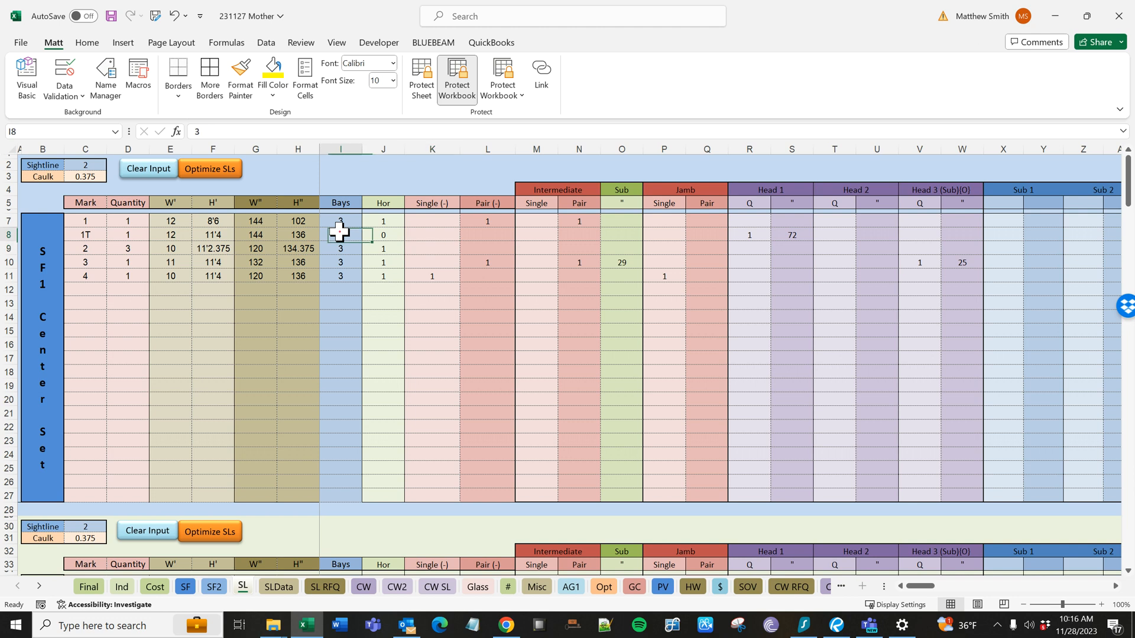
pyautogui.click(374, 238)
pyautogui.moveTo(772, 185); pyautogui.dragTo(796, 336)
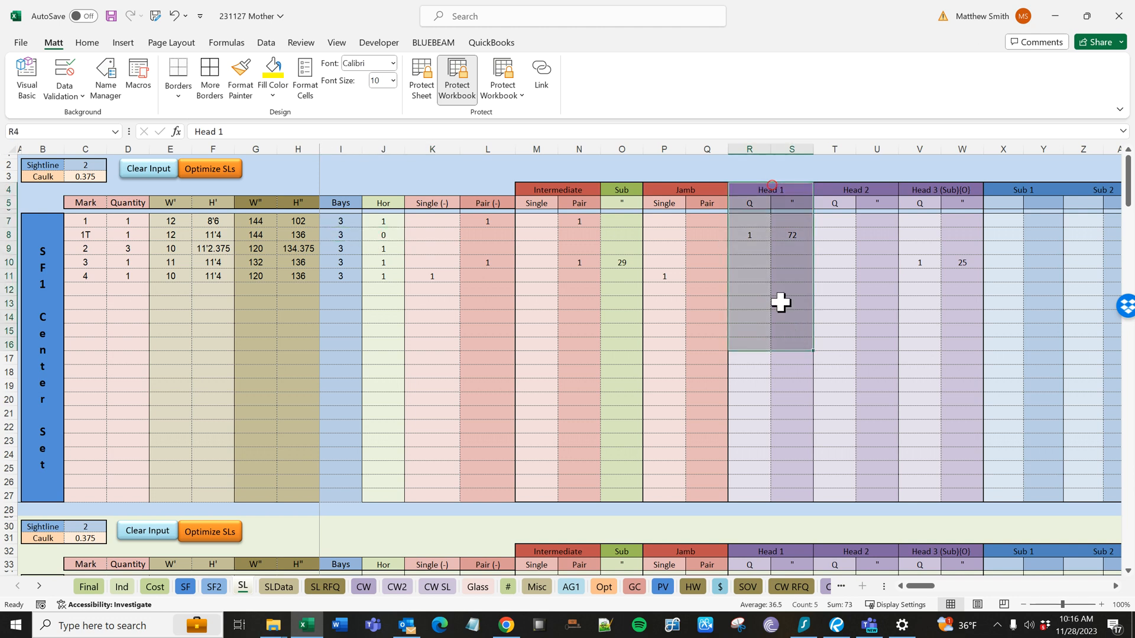
pyautogui.click(755, 236)
pyautogui.click(798, 236)
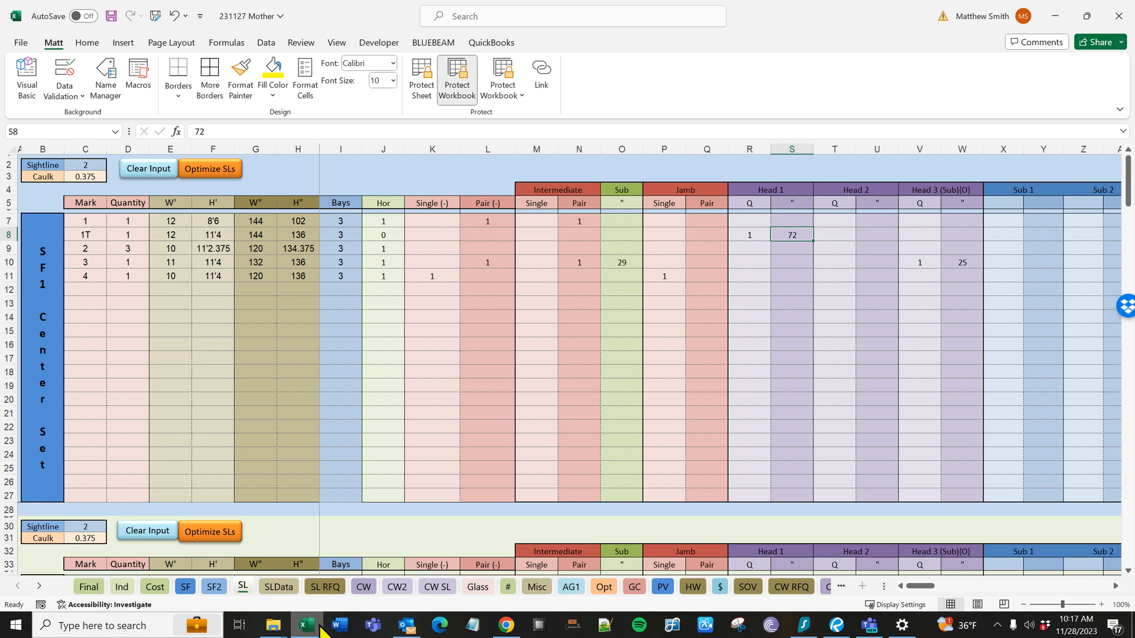
# - Switch to Bluebeam Revu and examine the SF-02, SF-03 and SF-04 storefront elevations beside SF-01
pyautogui.click(839, 628)
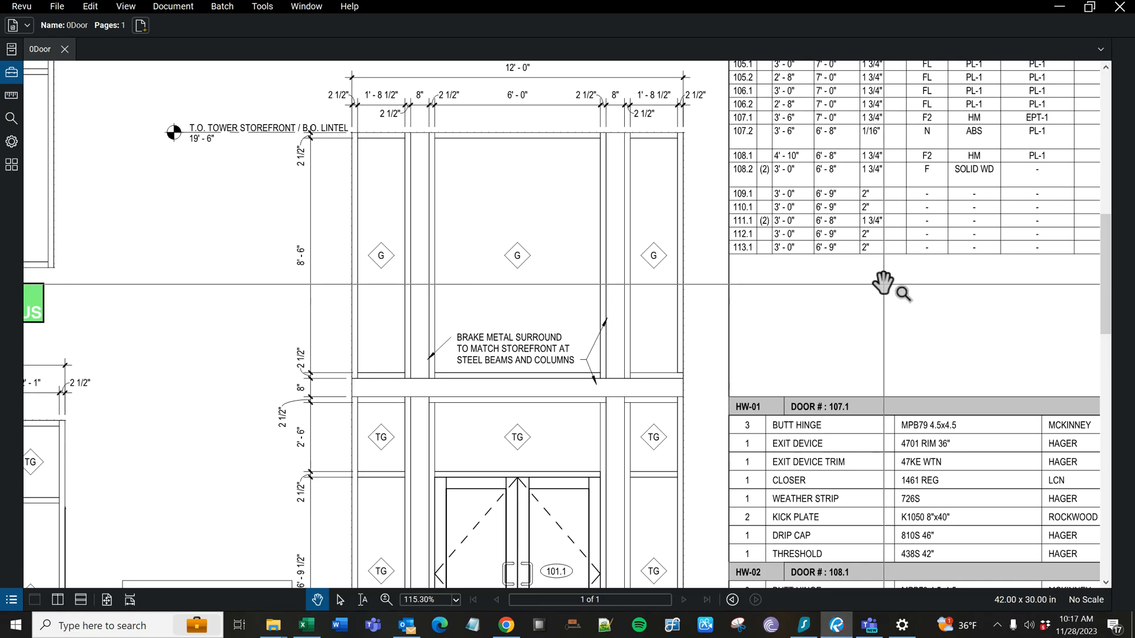
pyautogui.moveTo(459, 360); pyautogui.dragTo(717, 260)
pyautogui.scroll(-3, 699, 355)
pyautogui.moveTo(516, 382); pyautogui.dragTo(774, 379)
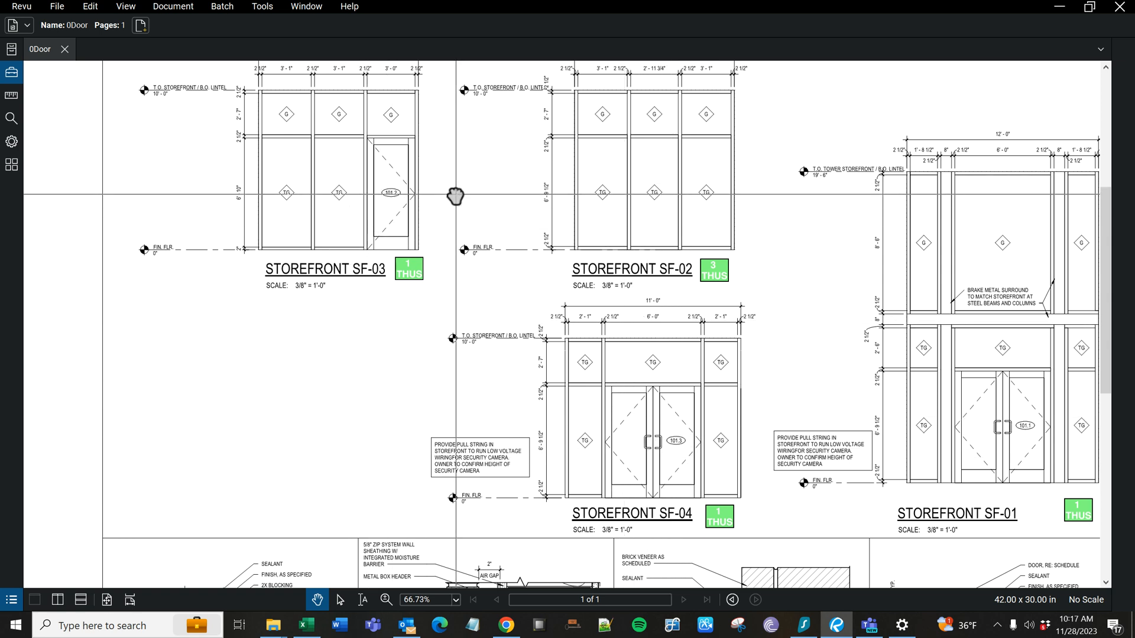
pyautogui.scroll(1, 453, 193)
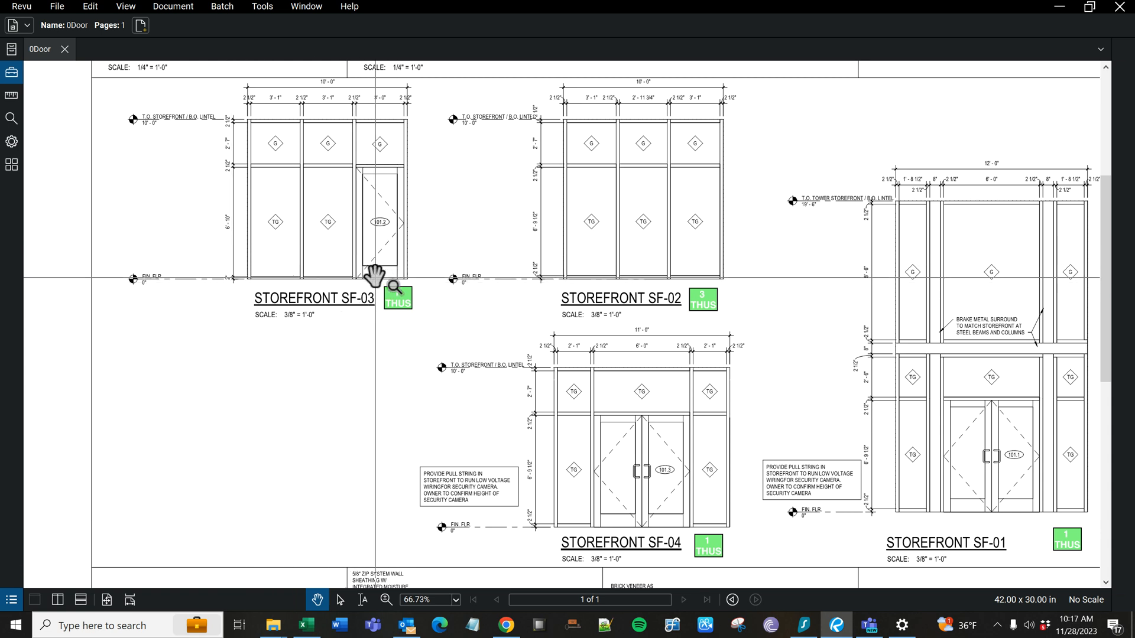
# - Switch to Excel and review the quantity, width, Bays and Hor entries in the mark 3 row
pyautogui.click(307, 625)
pyautogui.click(128, 264)
pyautogui.click(170, 261)
pyautogui.click(346, 261)
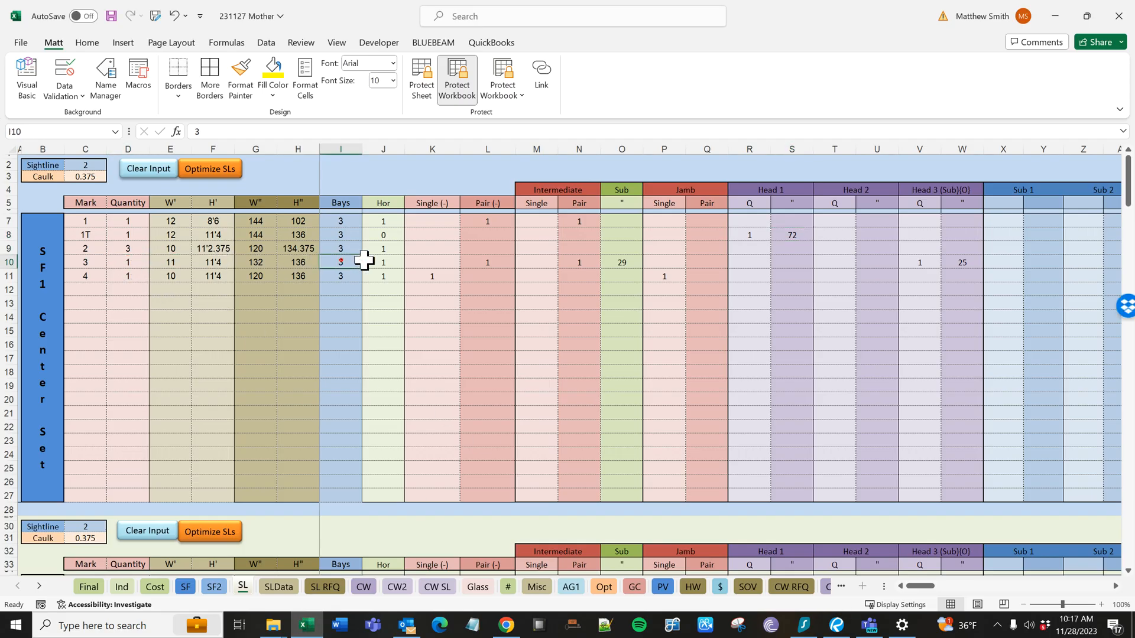
pyautogui.click(382, 259)
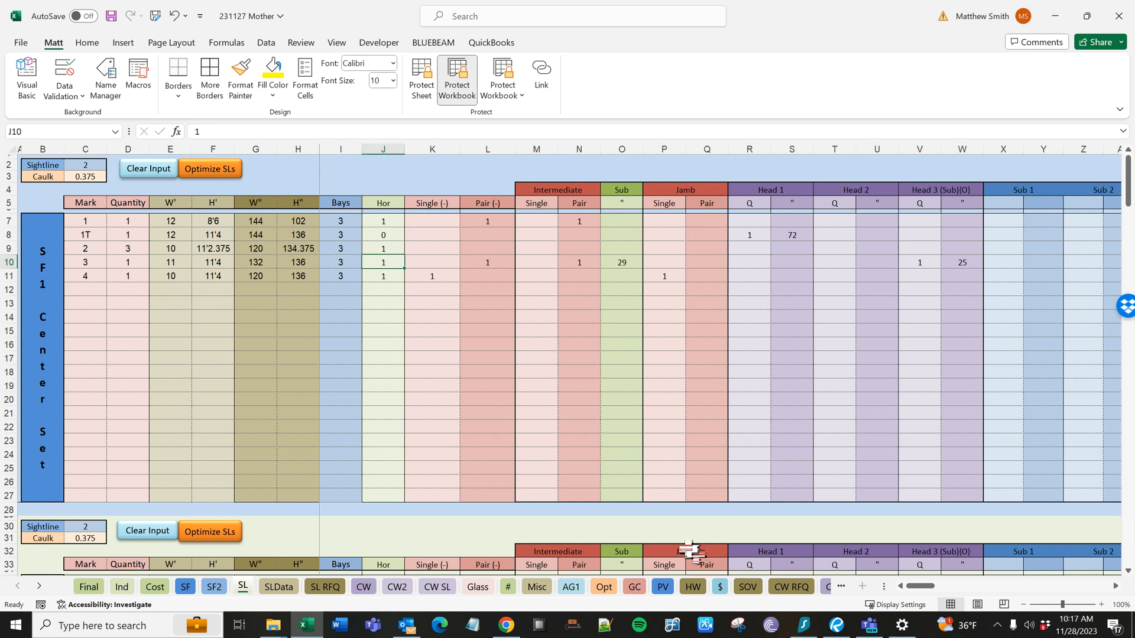
# - Check the storefront elevations in Bluebeam Revu, and in Excel clear the Sub value of mark 3
pyautogui.click(837, 625)
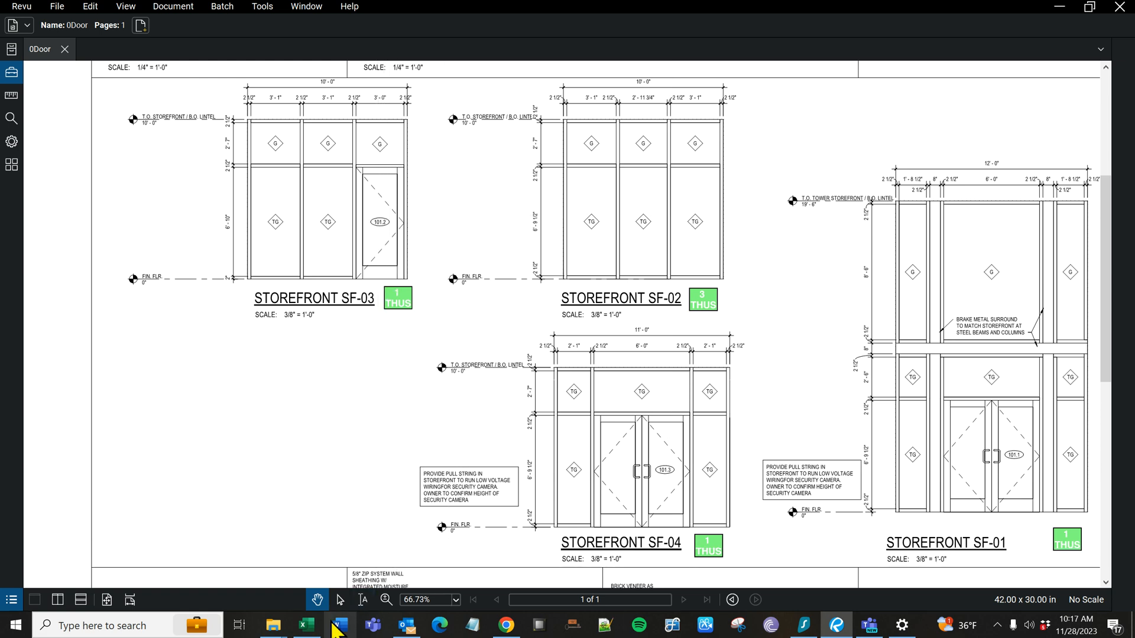
pyautogui.click(306, 624)
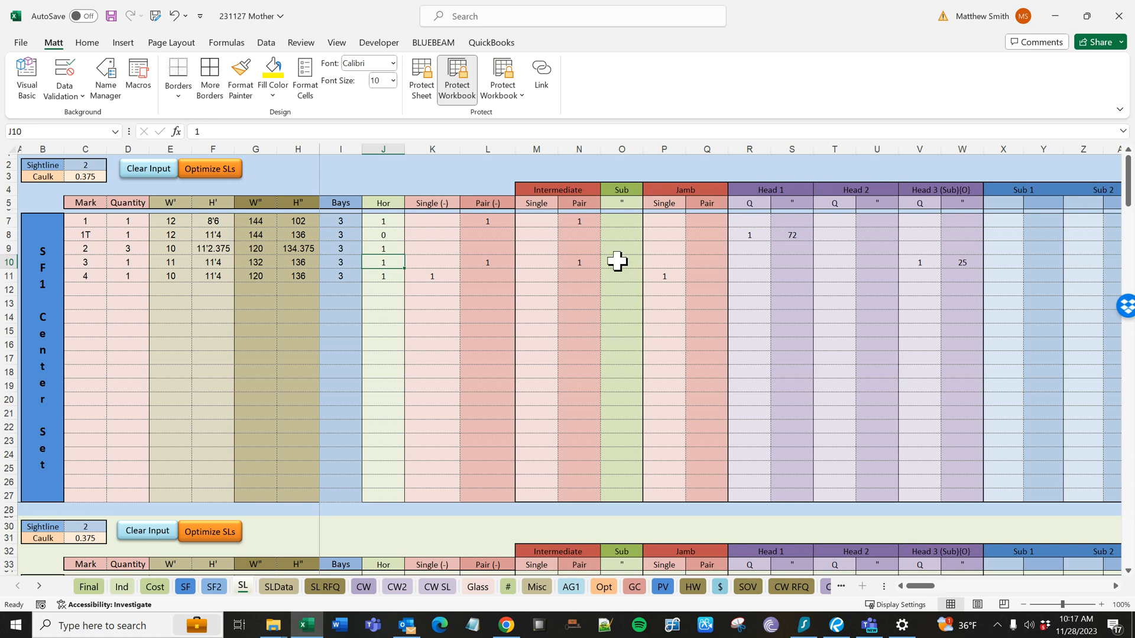
pyautogui.rightClick(617, 260)
pyautogui.click(682, 383)
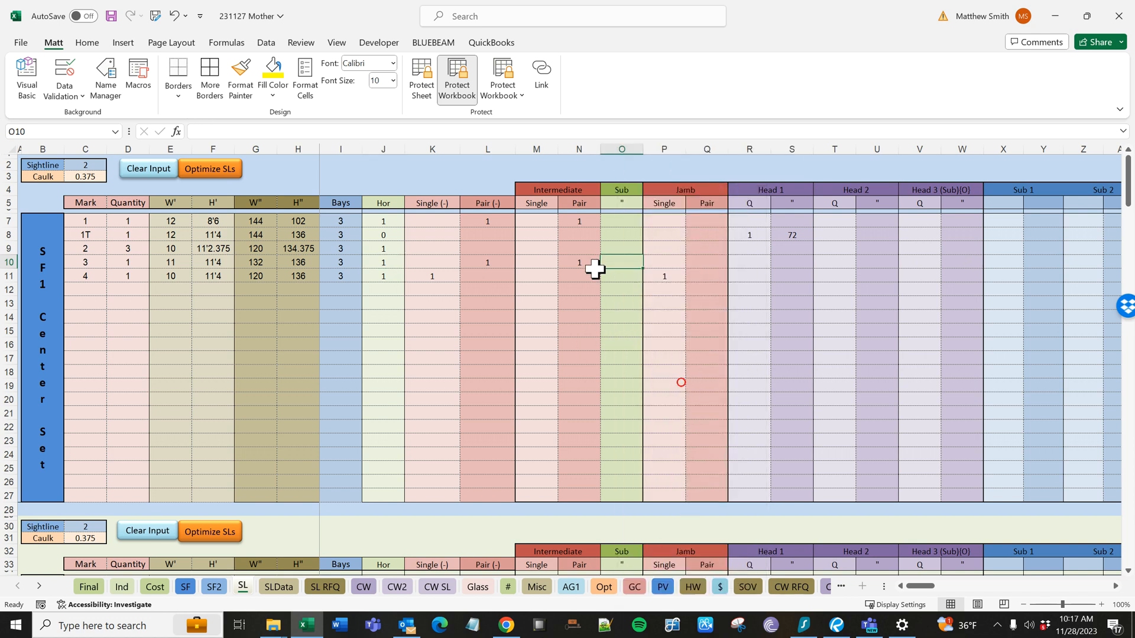
# - Review the Intermediate columns and the Pair (-) and Hor entries in the mark 3 row
pyautogui.moveTo(578, 178); pyautogui.dragTo(587, 271)
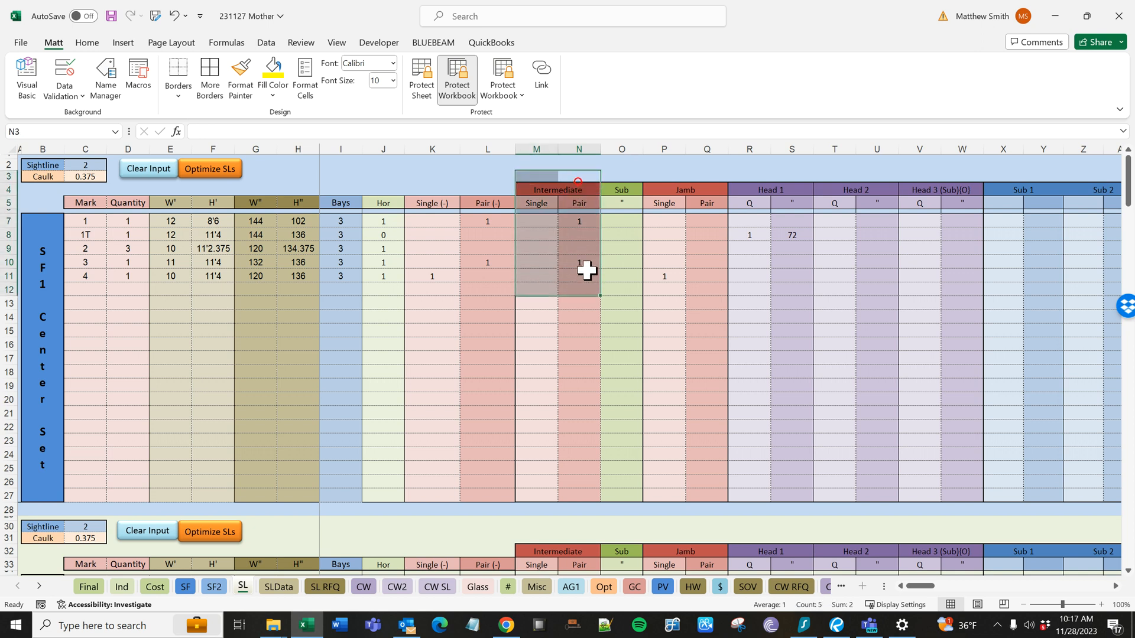
pyautogui.click(590, 262)
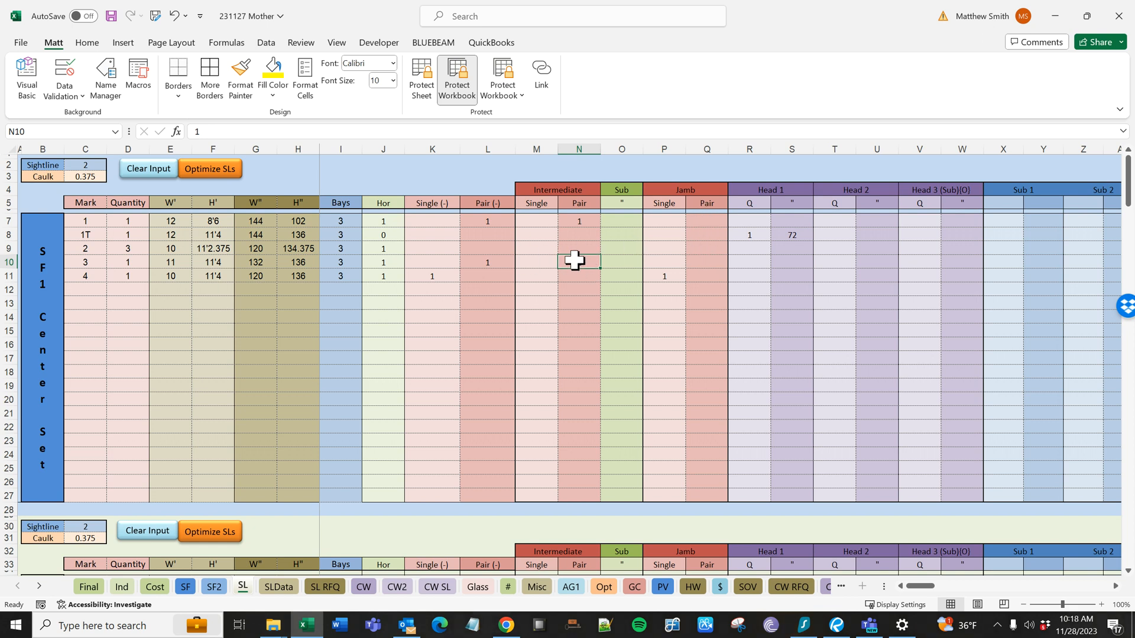
pyautogui.click(498, 259)
pyautogui.click(424, 274)
pyautogui.click(470, 261)
pyautogui.click(386, 258)
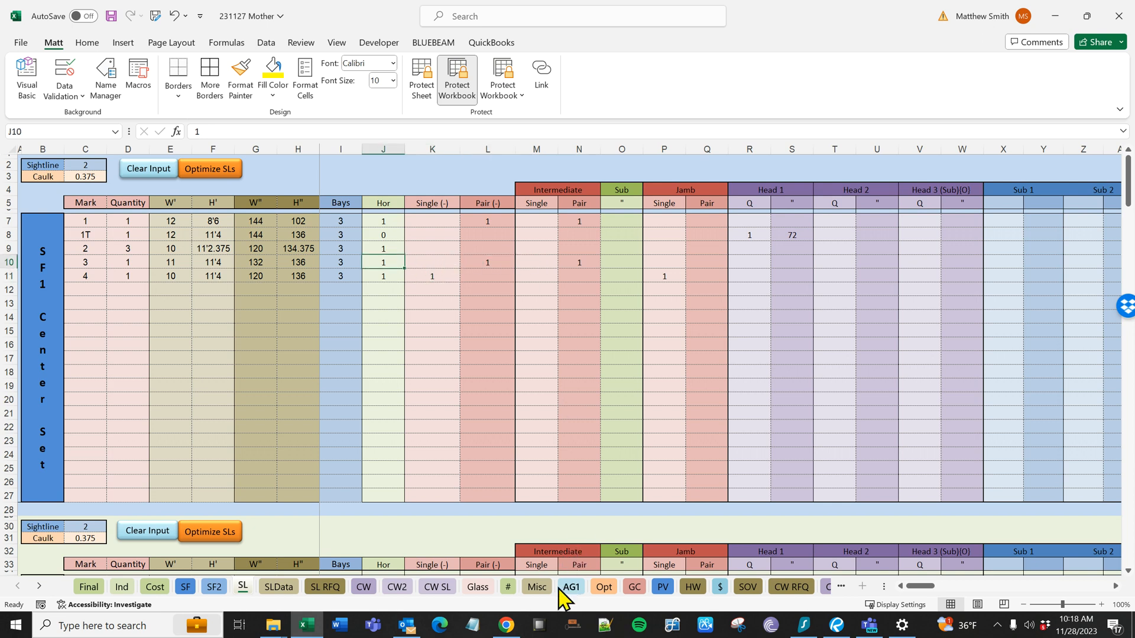
# - Compare the storefront elevations in Bluebeam Revu with Excel's Single (-) entry for mark 4 and Pair (-) entry for mark 3
pyautogui.click(837, 625)
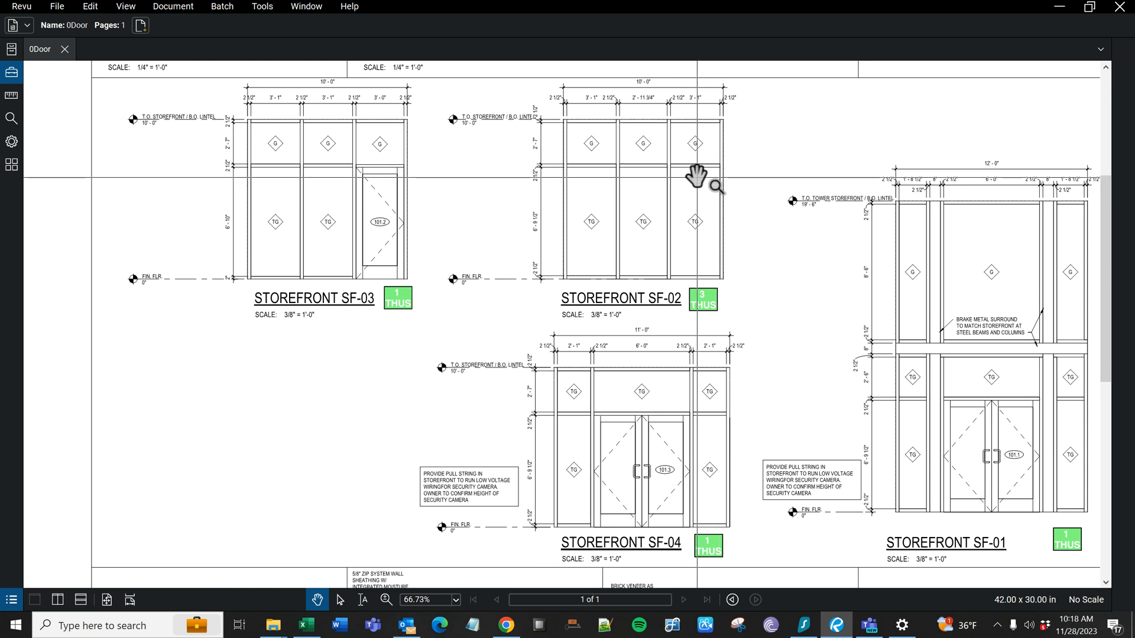
pyautogui.click(306, 625)
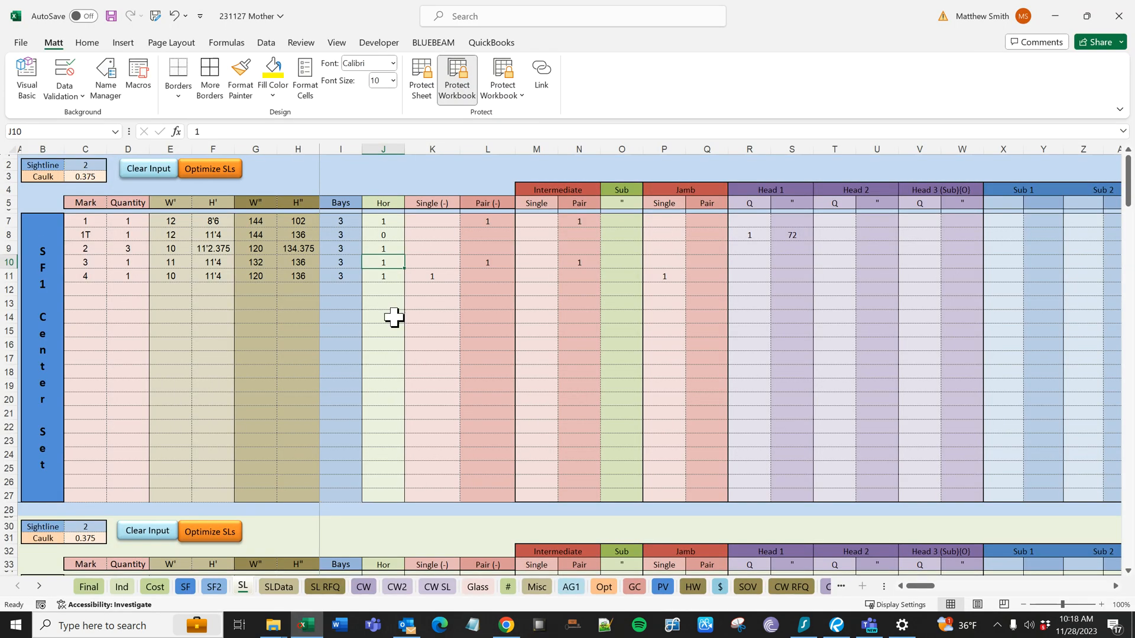
pyautogui.click(424, 276)
pyautogui.click(483, 259)
pyautogui.click(441, 273)
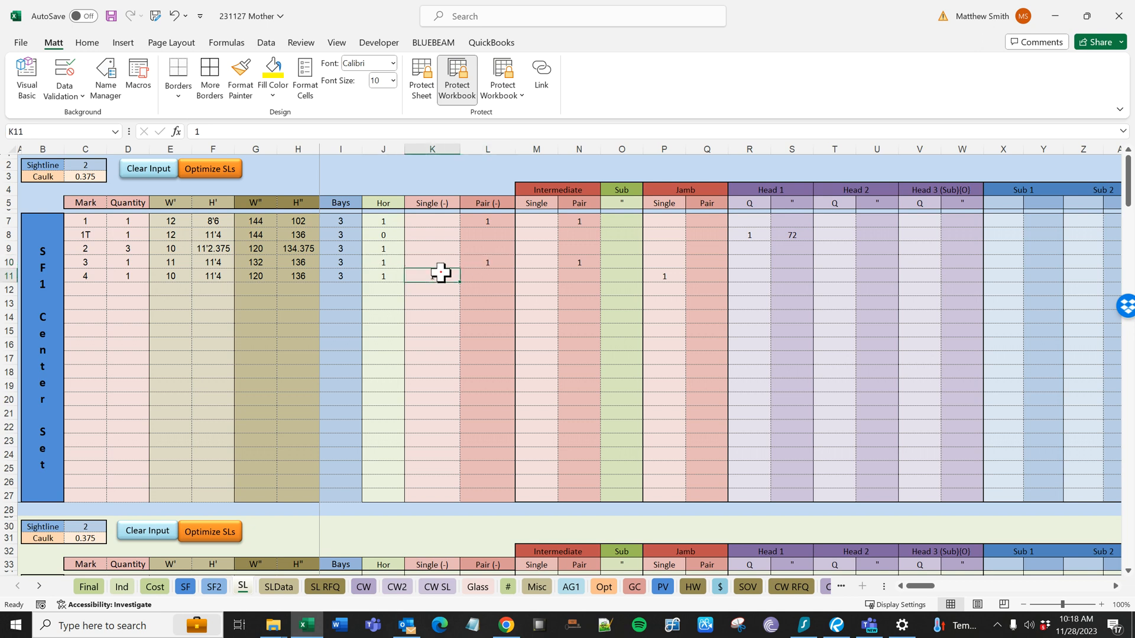
pyautogui.click(480, 263)
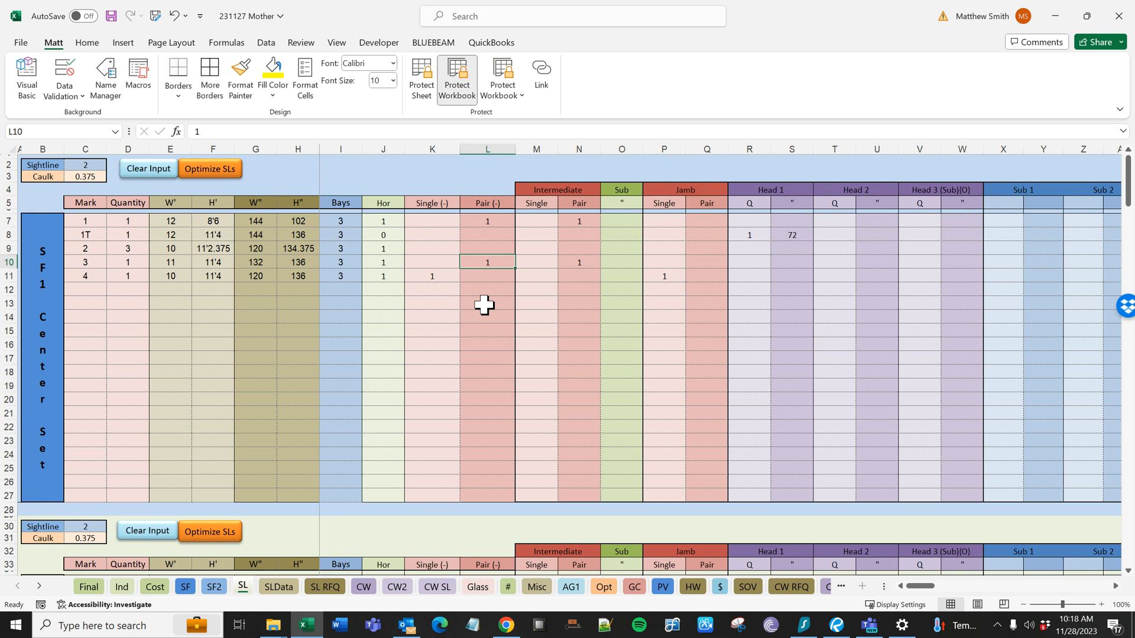
# - Check the storefront elevations in Bluebeam Revu, and in Excel set the Sub value of mark 3 to 26
pyautogui.click(616, 259)
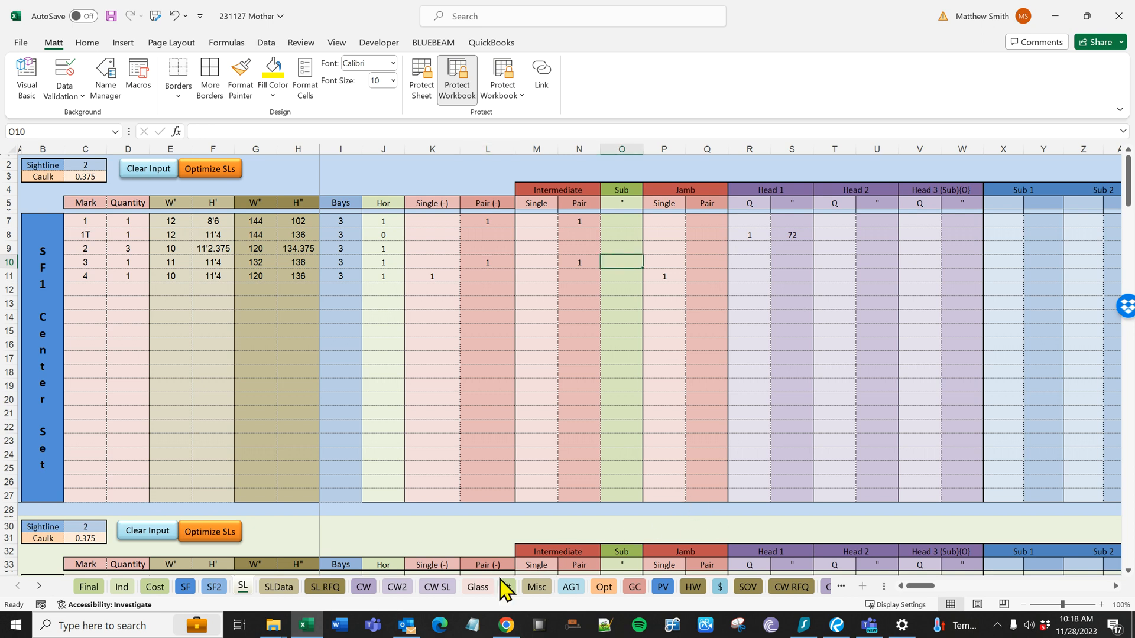
pyautogui.click(836, 625)
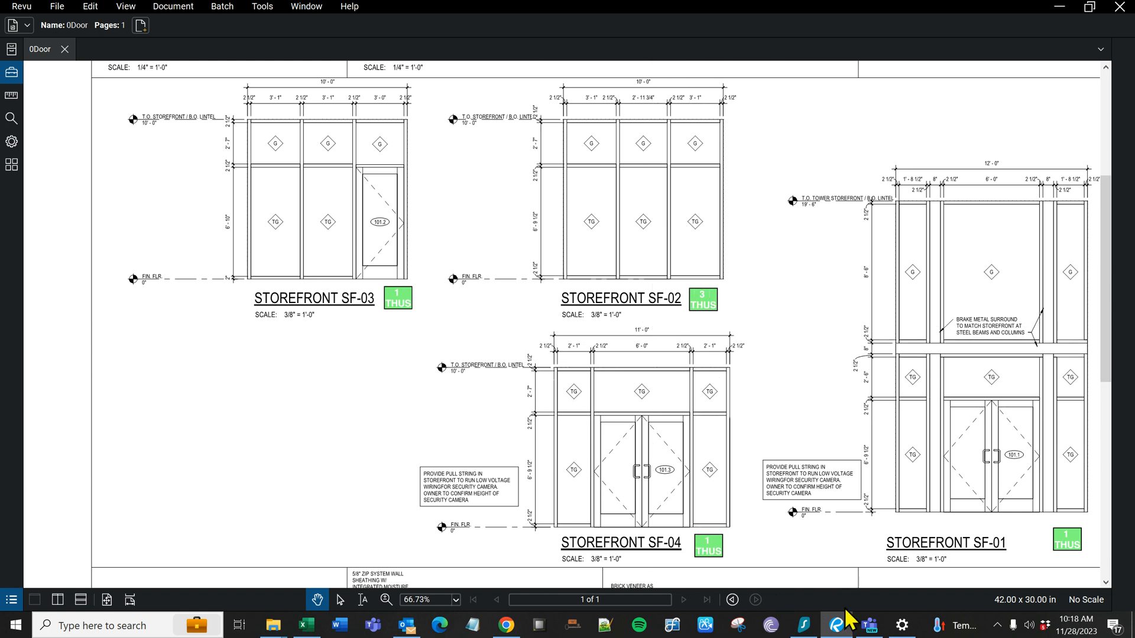
pyautogui.click(307, 624)
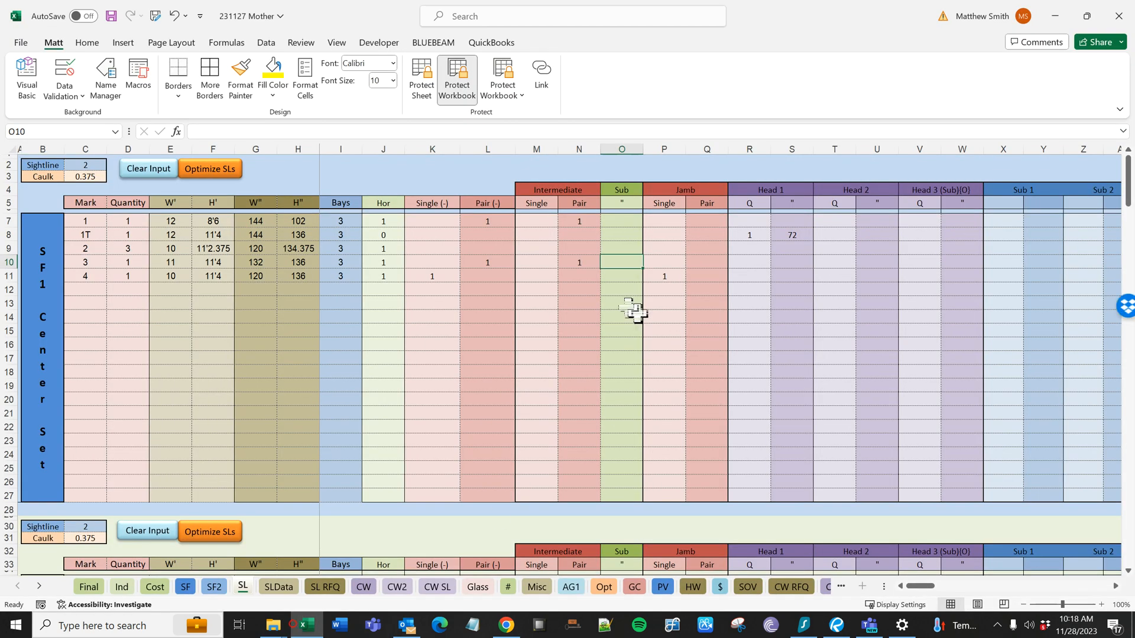
pyautogui.write('26')
pyautogui.press('Return')
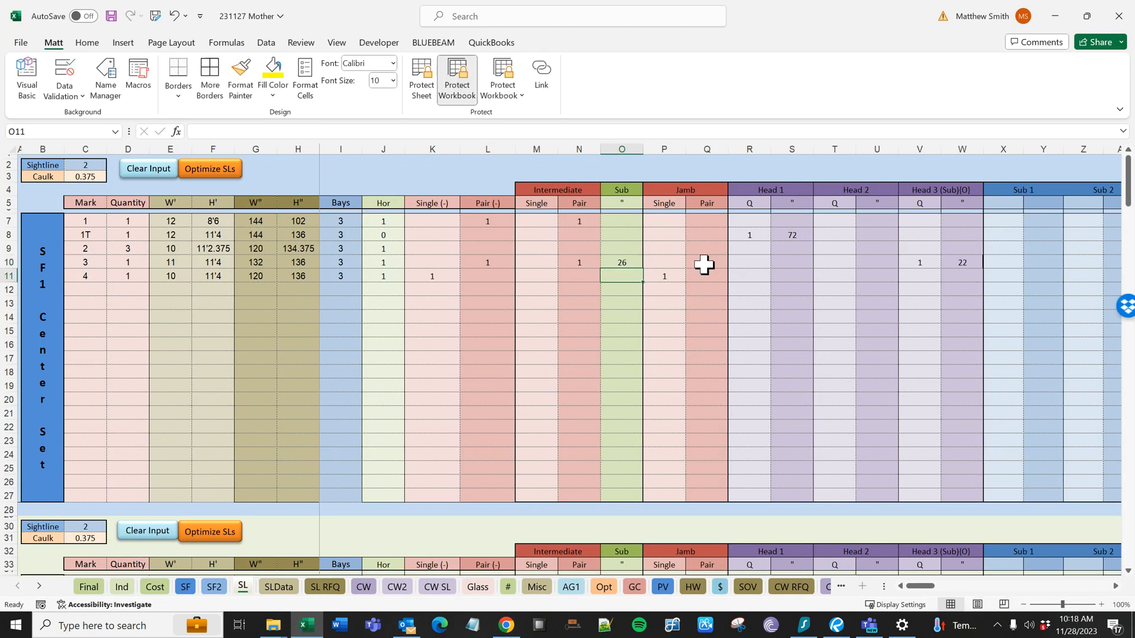
# - Inspect the Head 3 (Sub) quantity and length formula of mark 3 and the Sub value it refers to
pyautogui.click(966, 265)
pyautogui.click(921, 260)
pyautogui.click(966, 261)
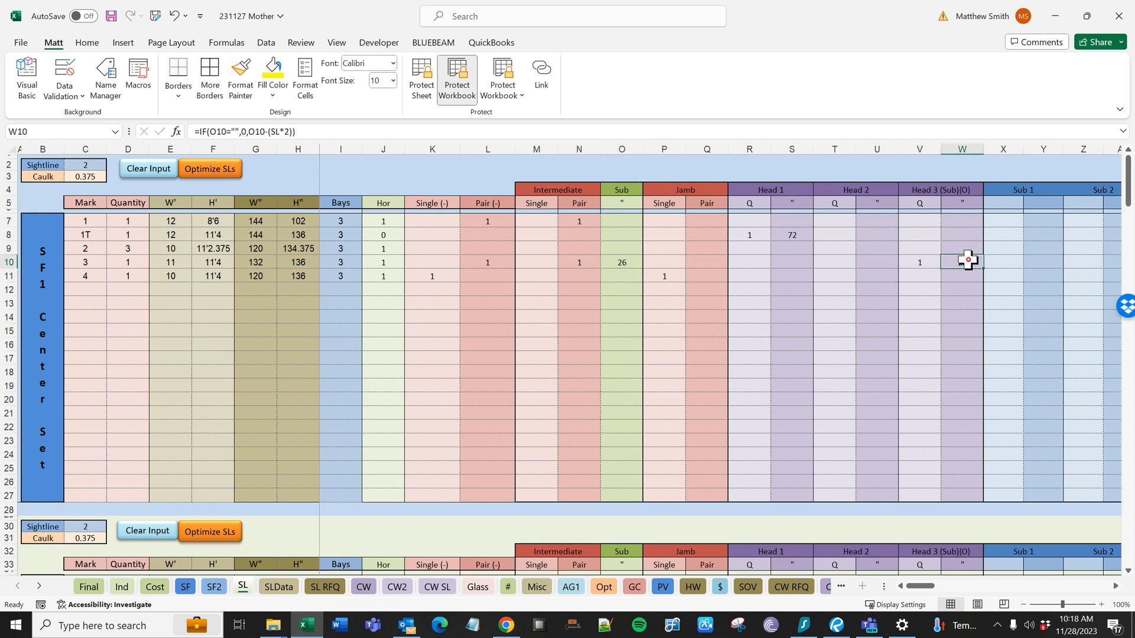
pyautogui.moveTo(970, 235); pyautogui.dragTo(969, 300)
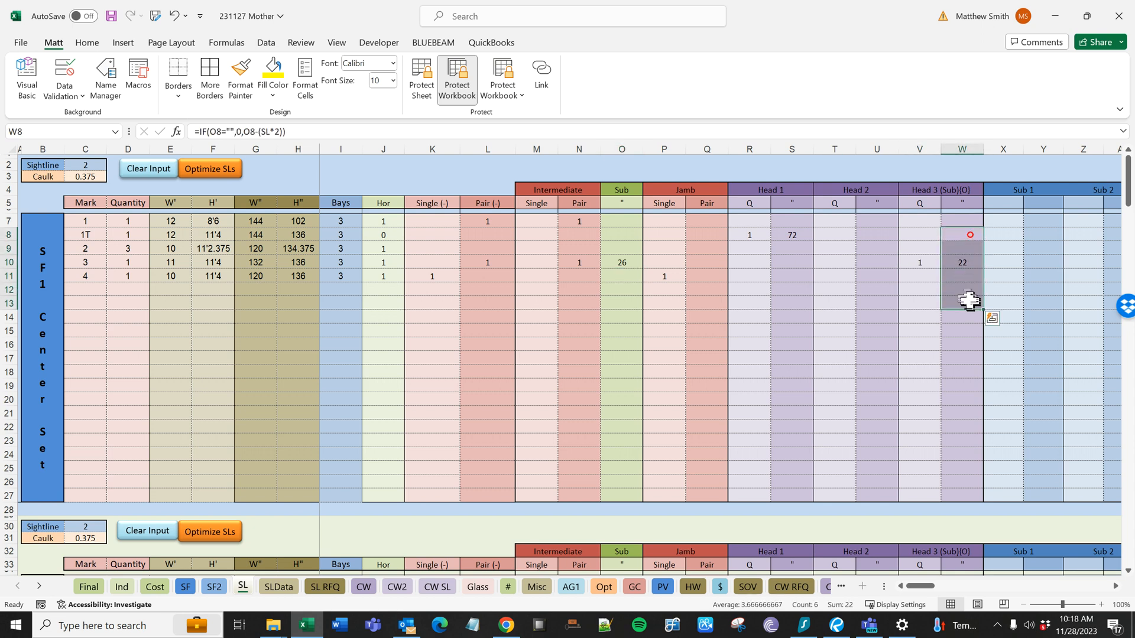
pyautogui.click(967, 259)
pyautogui.click(639, 262)
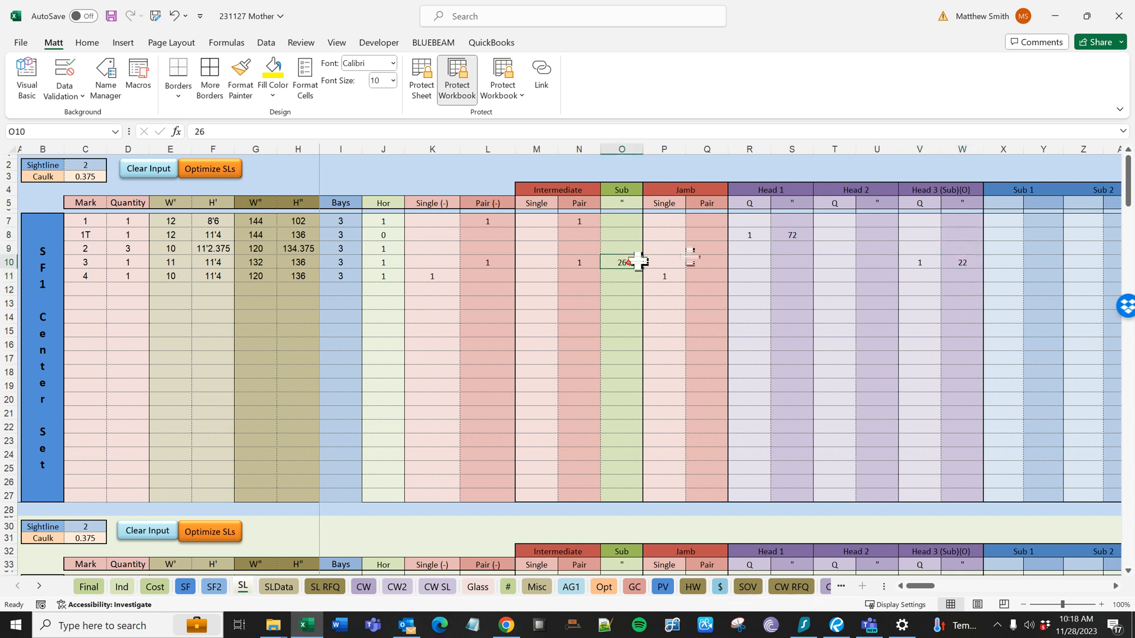
pyautogui.click(961, 260)
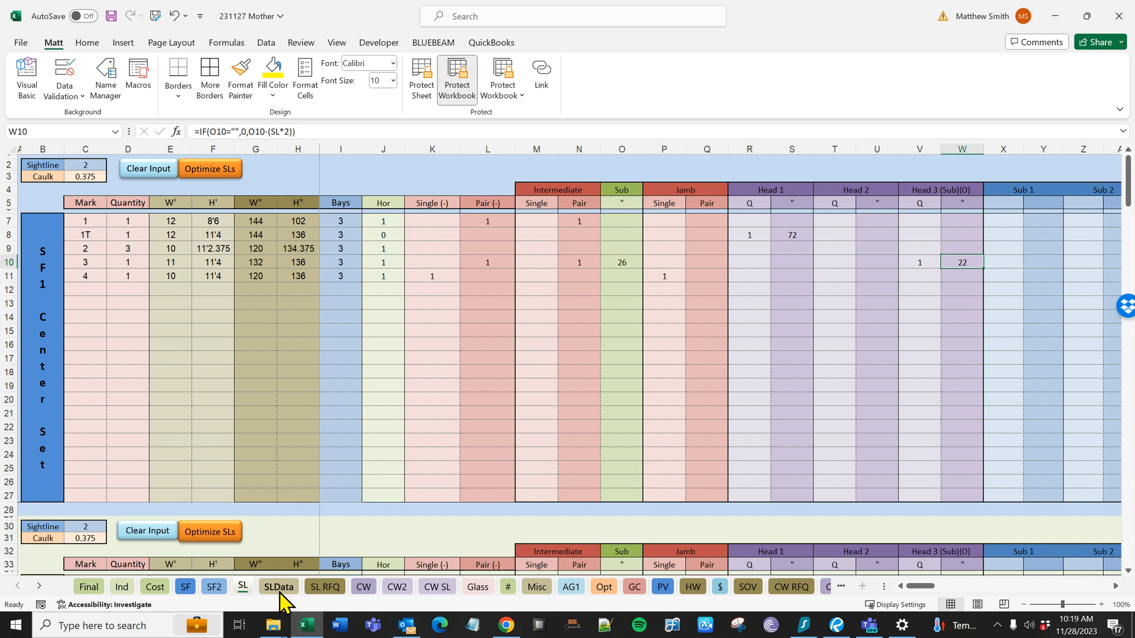
# - Review the helper calculation columns of the SL sheet, including the door checks and the Sub 1 and Sub 2 columns
pyautogui.click(1008, 582)
pyautogui.click(1012, 581)
pyautogui.click(1045, 574)
pyautogui.click(1076, 586)
pyautogui.click(1080, 586)
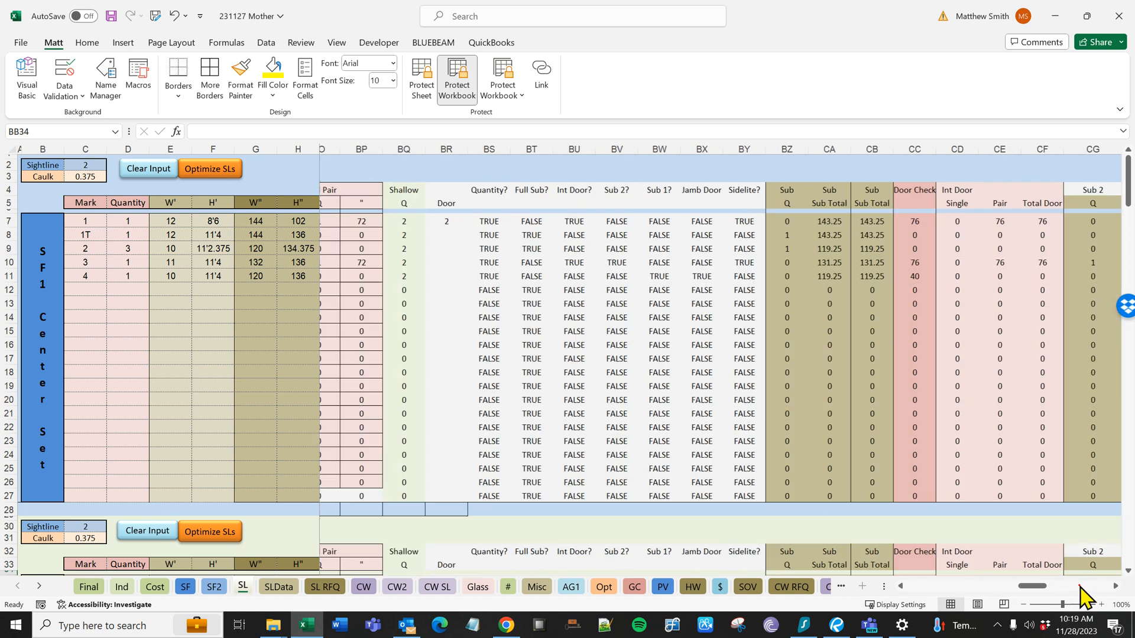
pyautogui.click(1080, 585)
# - On the SLData sheet, examine the Vert and Head entries and length formulas for mark 1T
pyautogui.click(272, 587)
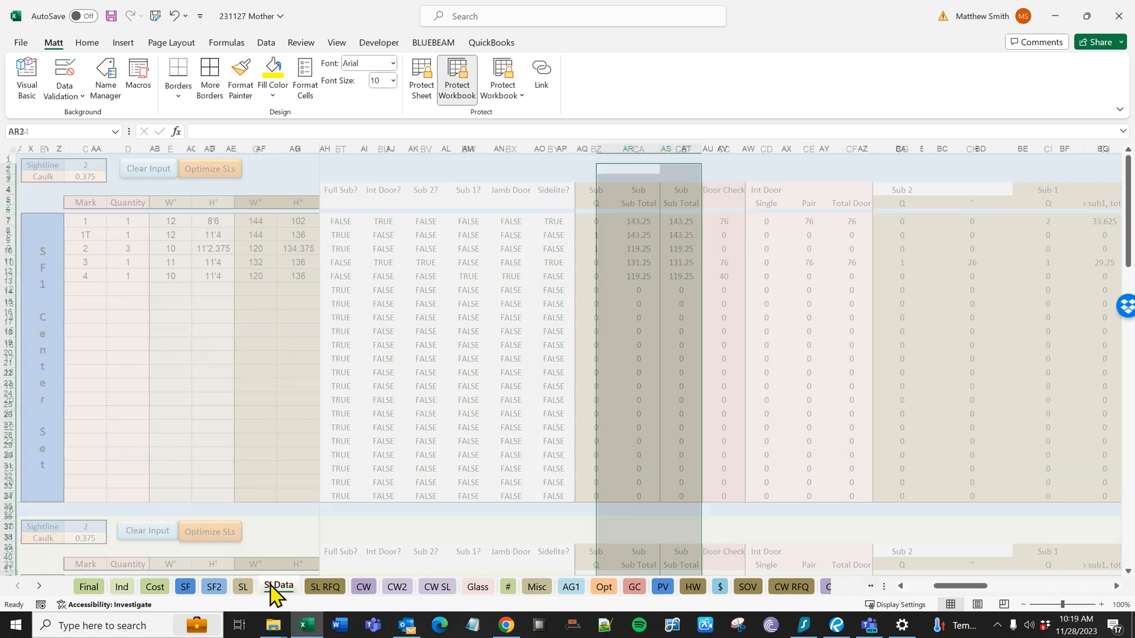
pyautogui.moveTo(950, 586); pyautogui.dragTo(862, 587)
pyautogui.click(846, 372)
pyautogui.click(64, 204)
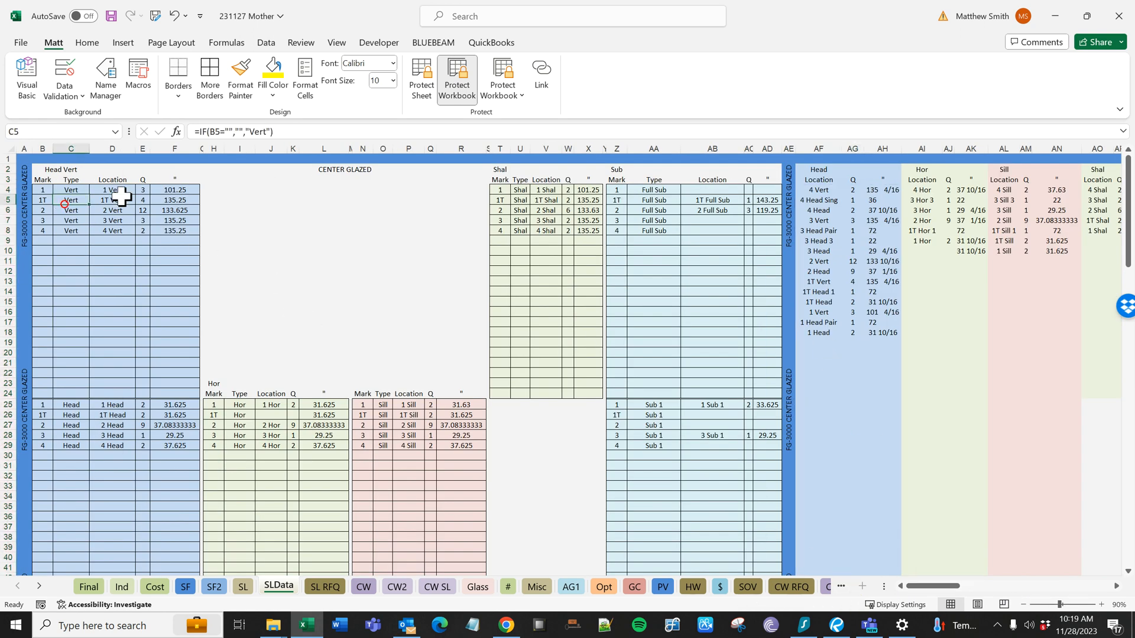
pyautogui.click(172, 200)
pyautogui.click(68, 414)
pyautogui.click(171, 416)
# - Check the Head 2 and Head 3 blocks of SLData and the sorted Head list of locations, quantities and lengths
pyautogui.scroll(-6, 140, 370)
pyautogui.scroll(-16, 136, 444)
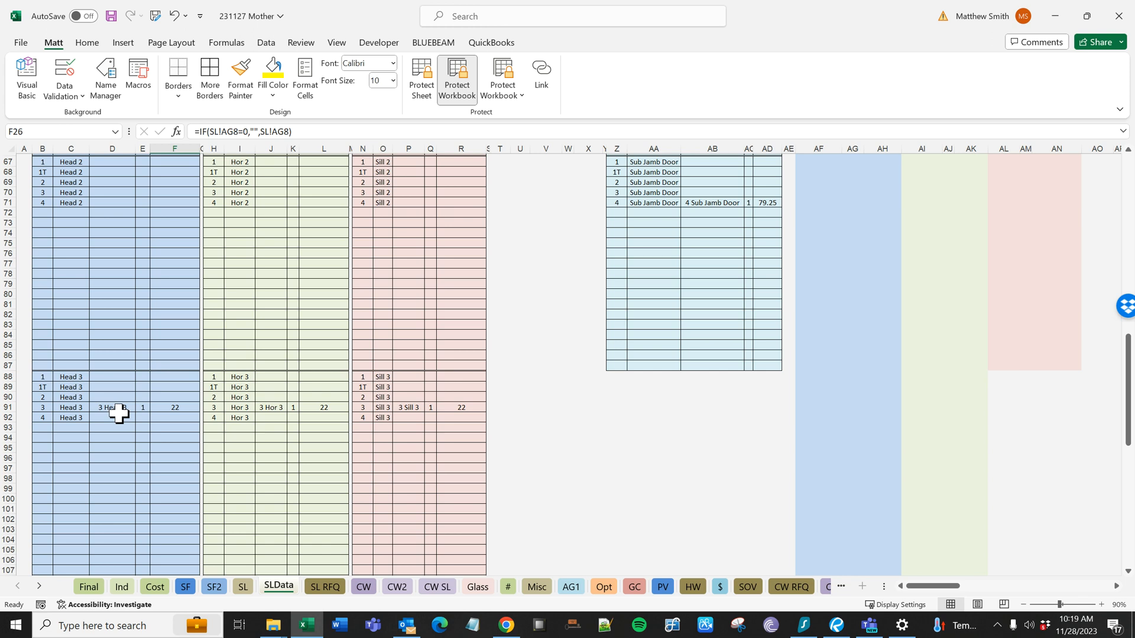
pyautogui.scroll(20, 118, 414)
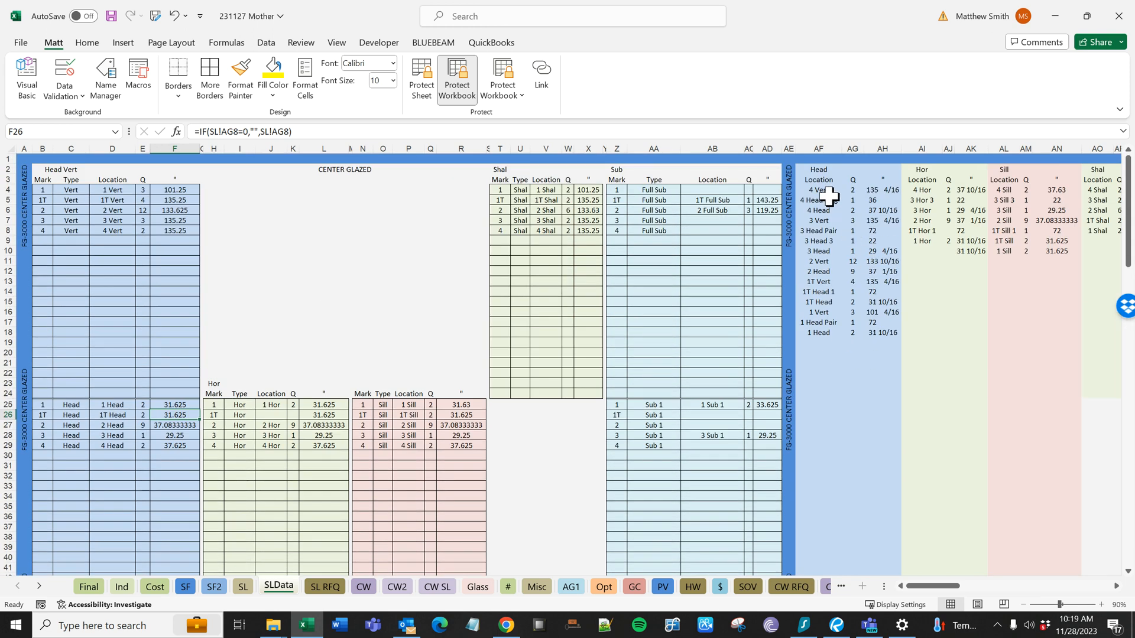
pyautogui.moveTo(825, 192); pyautogui.dragTo(886, 341)
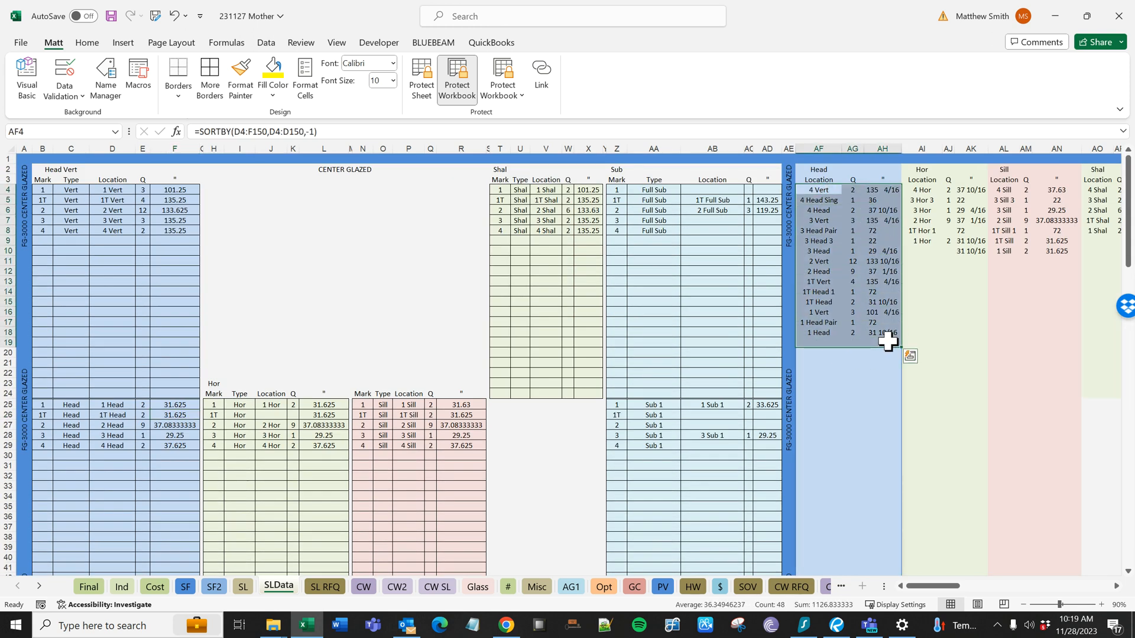
# - Run the stock length optimization for the SF1 Center Set from the SL sheet
pyautogui.click(243, 587)
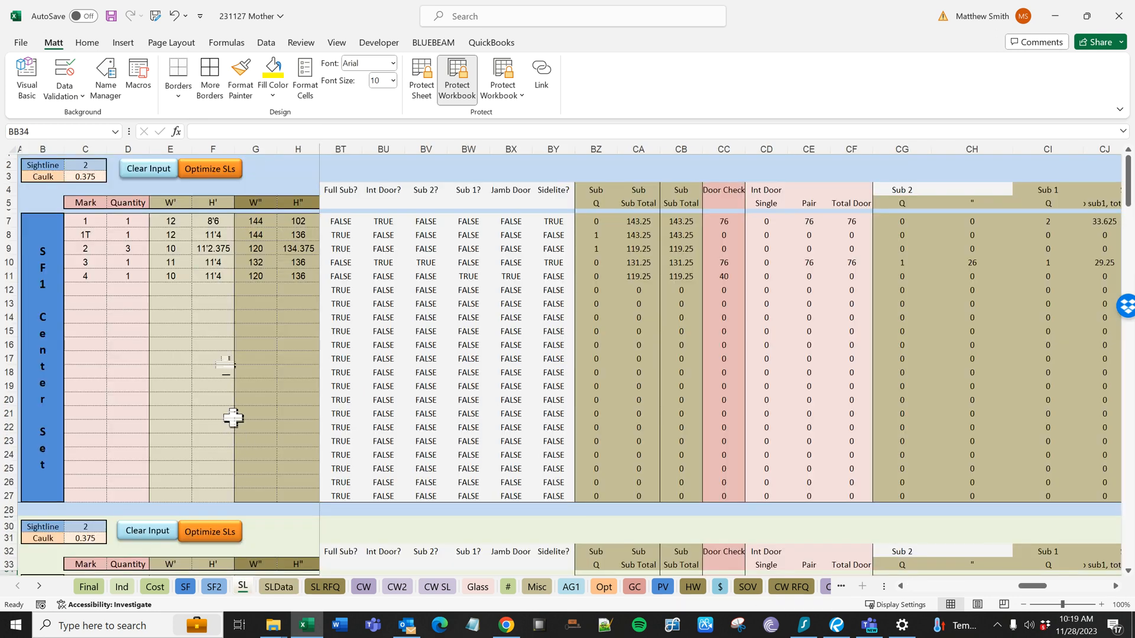
pyautogui.click(210, 170)
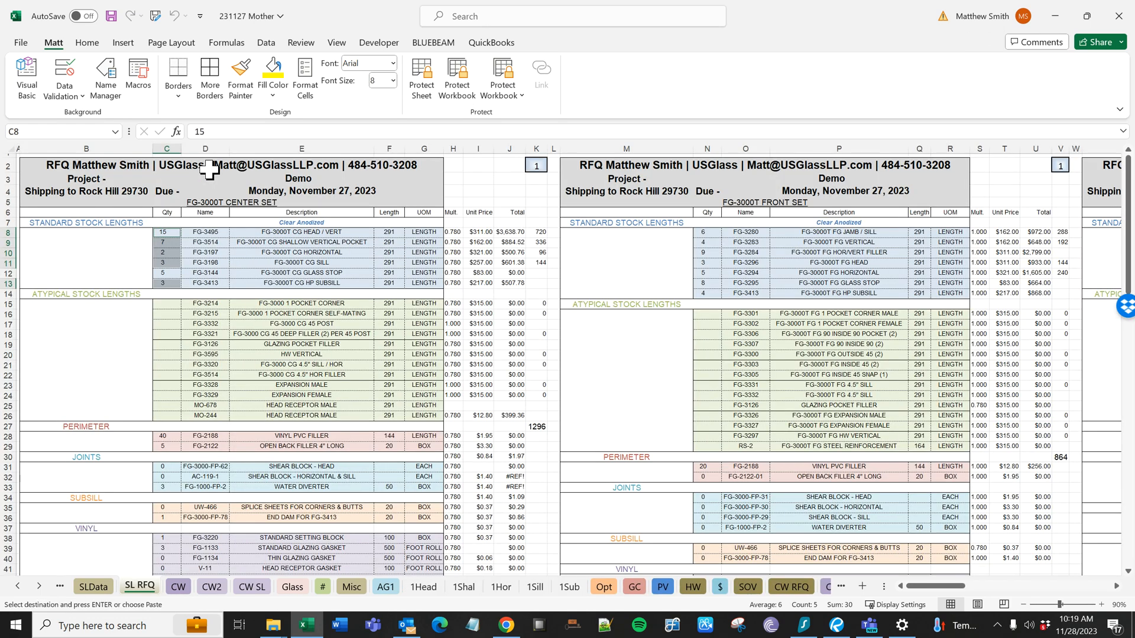
# - Compare the optimized cut list on the 1Head sheet with the FG-3495 head/vert quantity on SL RFQ
pyautogui.click(413, 588)
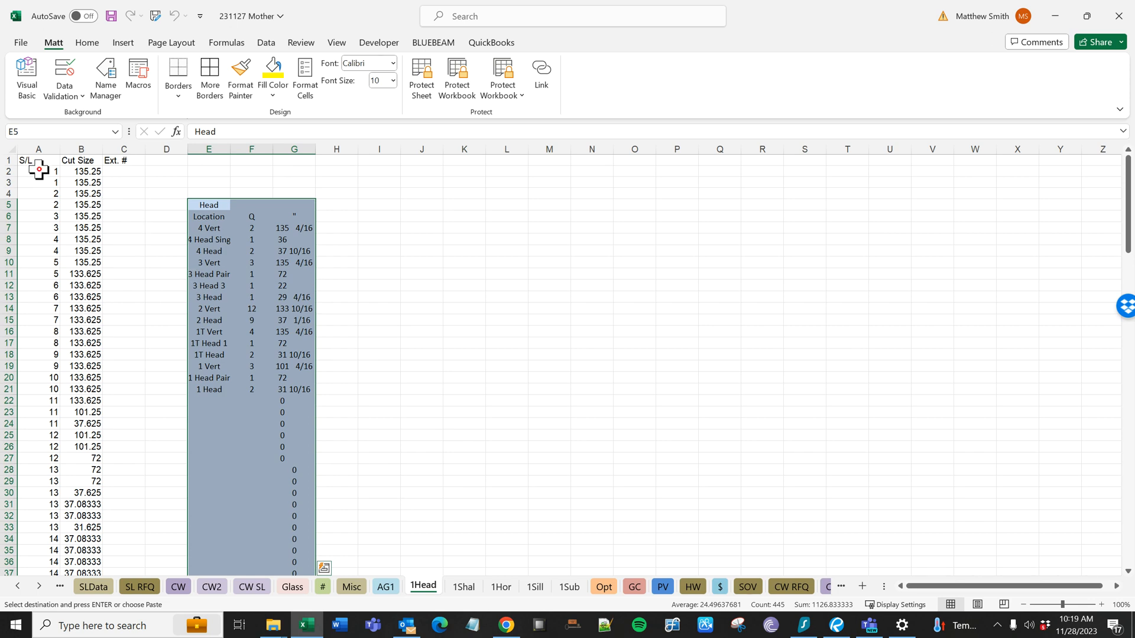
pyautogui.moveTo(39, 170); pyautogui.dragTo(41, 181)
pyautogui.scroll(-11, 77, 281)
pyautogui.click(51, 312)
pyautogui.scroll(10, 256, 318)
pyautogui.moveTo(204, 195); pyautogui.dragTo(285, 355)
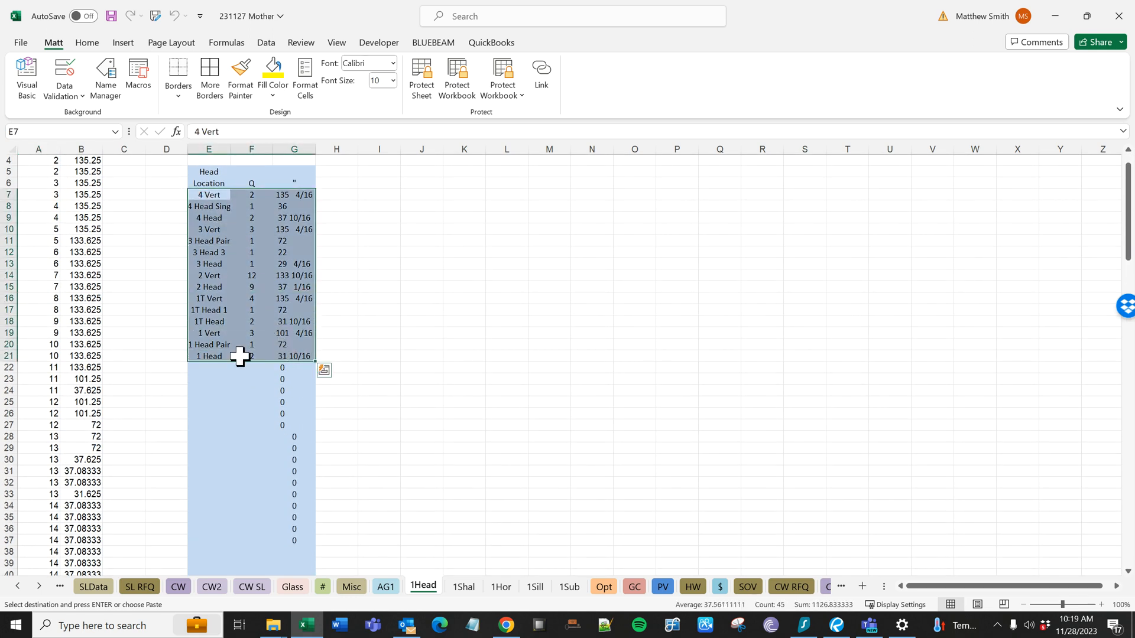
pyautogui.scroll(-4, 178, 473)
pyautogui.click(53, 511)
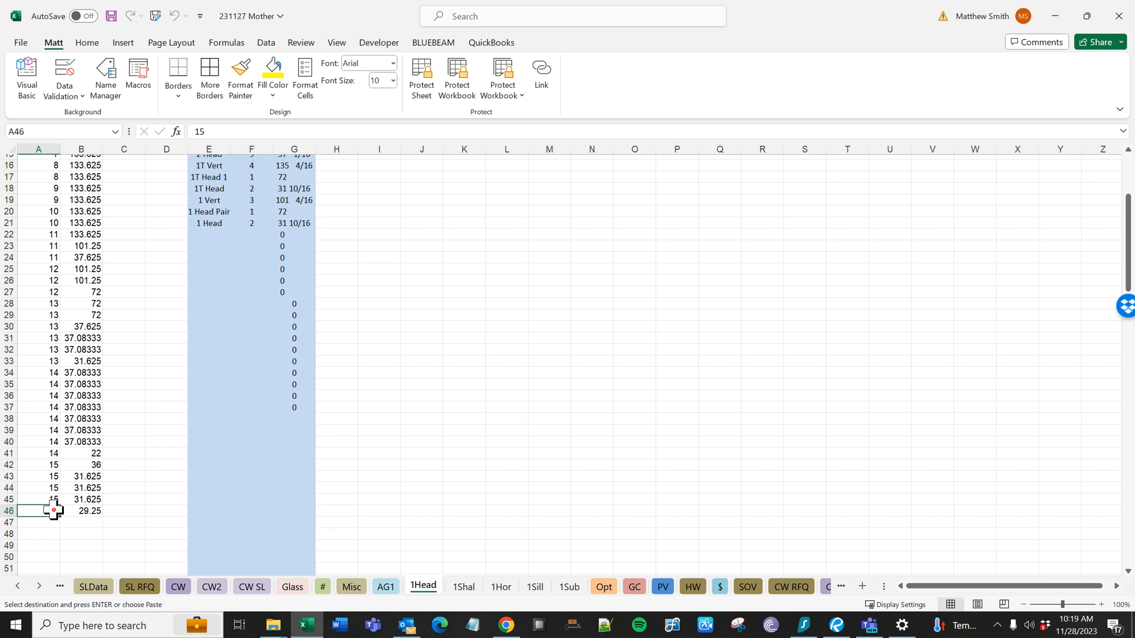
pyautogui.click(149, 588)
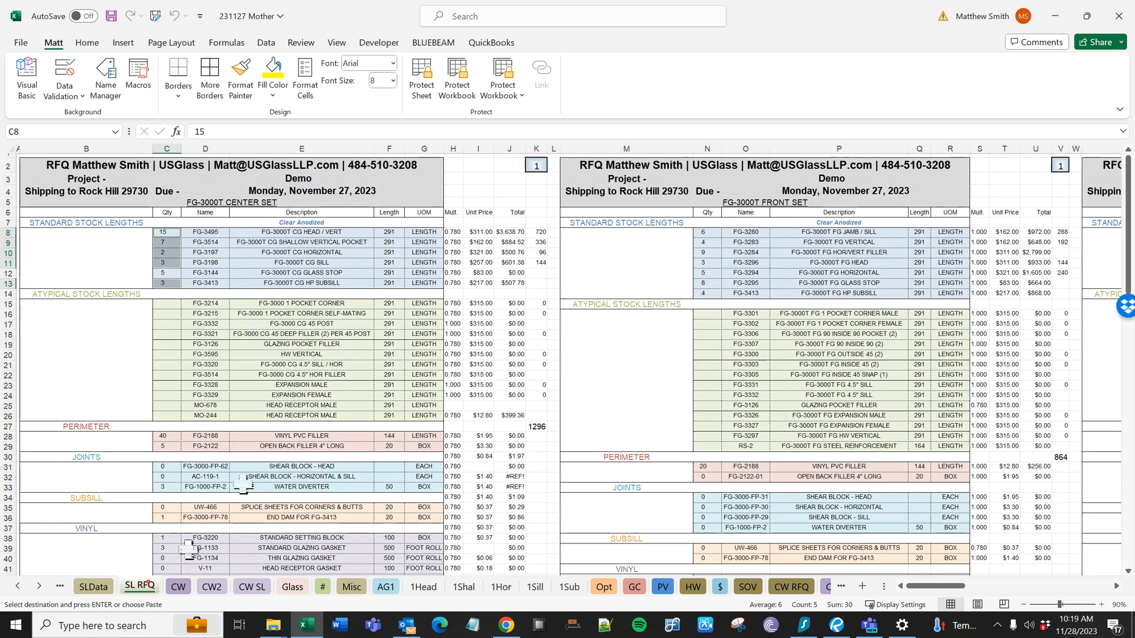
pyautogui.click(166, 242)
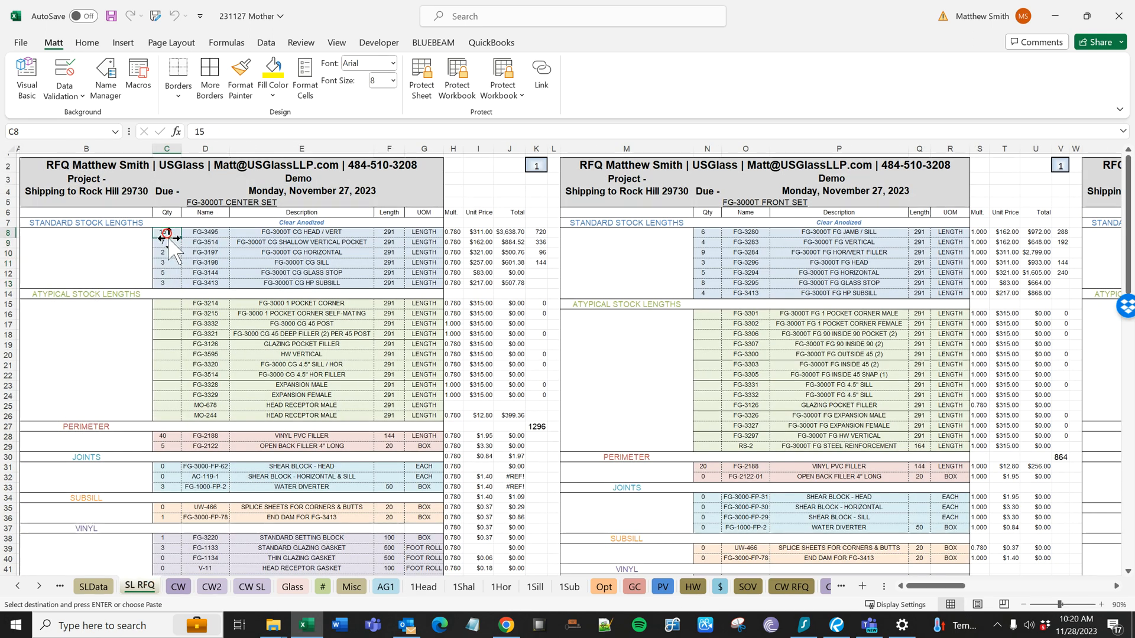
# - Compare the optimized cut list on the 1Shal sheet with the shallow vertical pocket quantity on SL RFQ
pyautogui.click(464, 587)
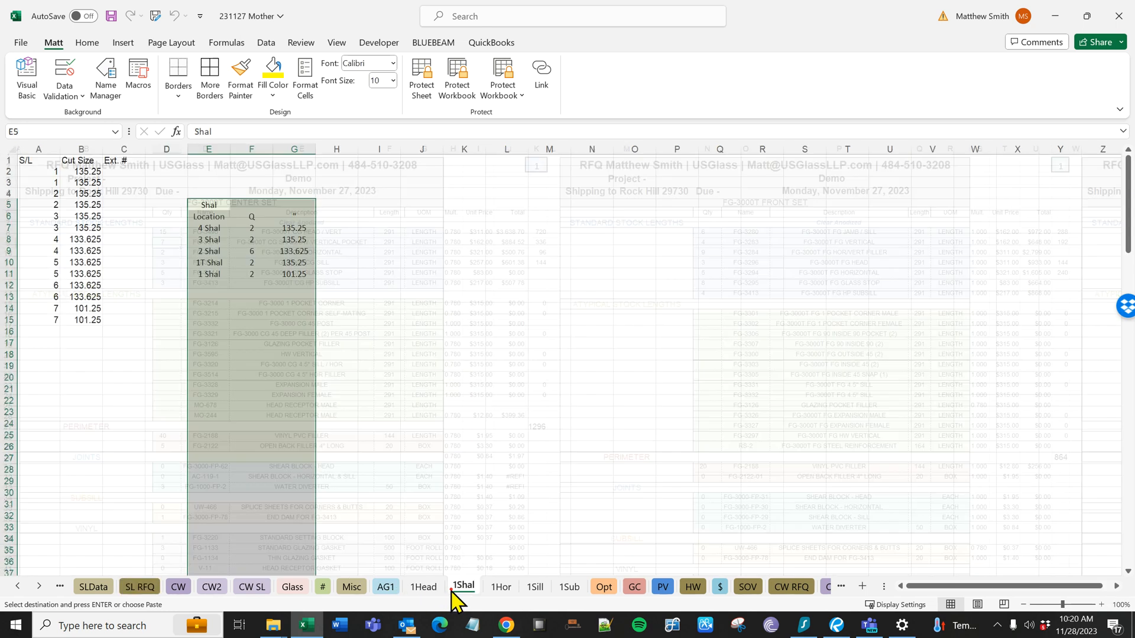
pyautogui.click(58, 319)
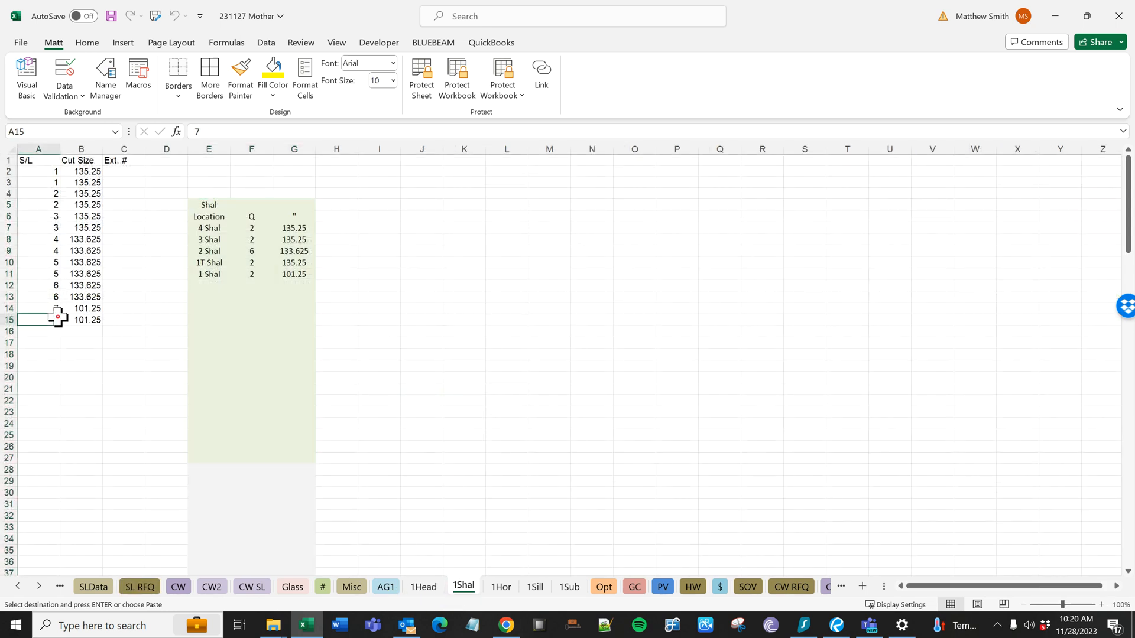
pyautogui.click(209, 207)
pyautogui.click(139, 587)
pyautogui.click(159, 375)
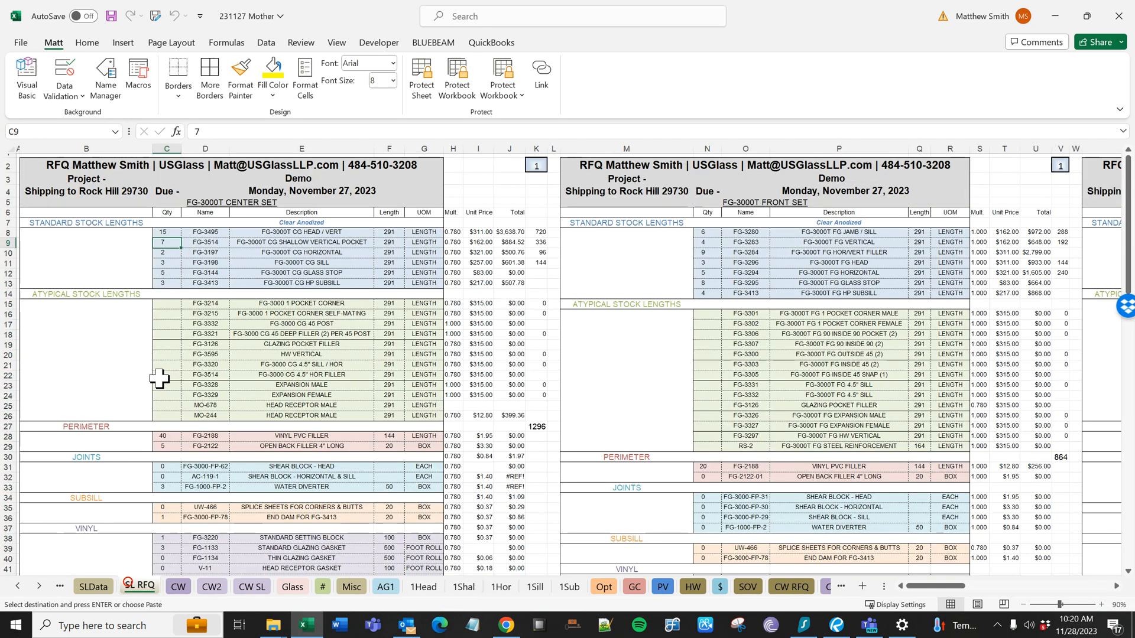
# - Check the first atypical stock length quantity and inspect the formula behind the vinyl PVC filler quantity
pyautogui.click(163, 304)
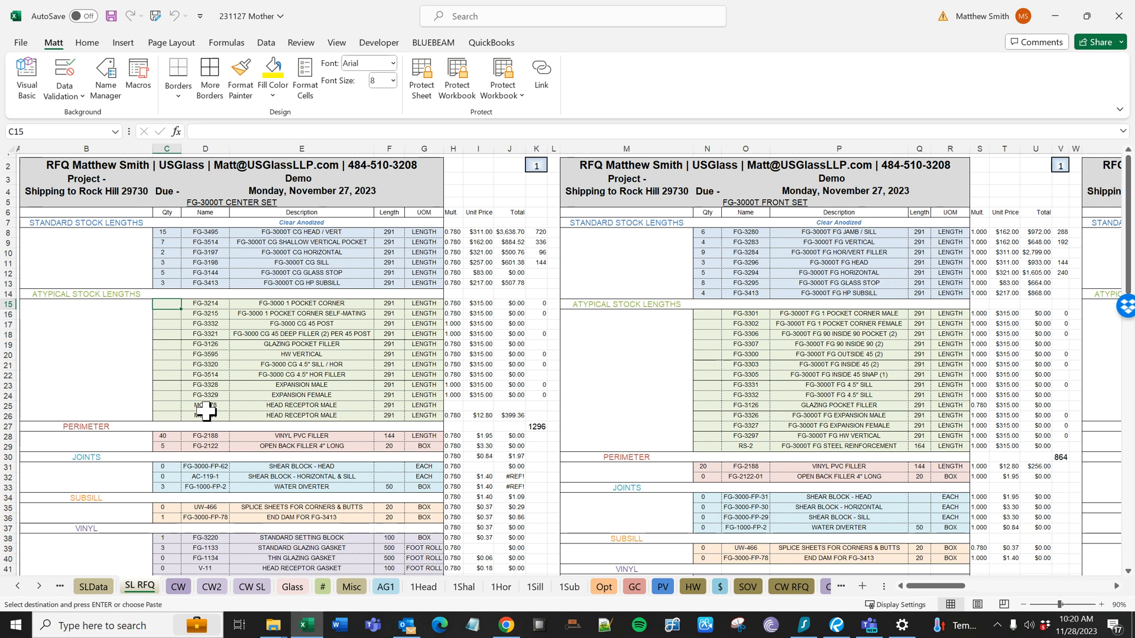
pyautogui.click(171, 436)
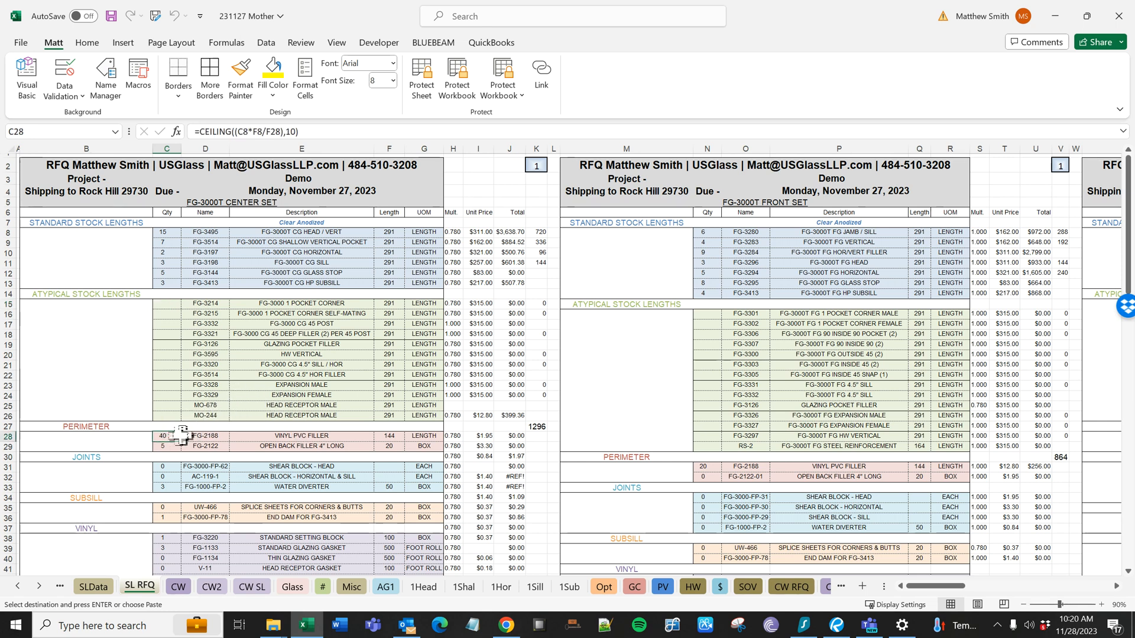
pyautogui.doubleClick(172, 435)
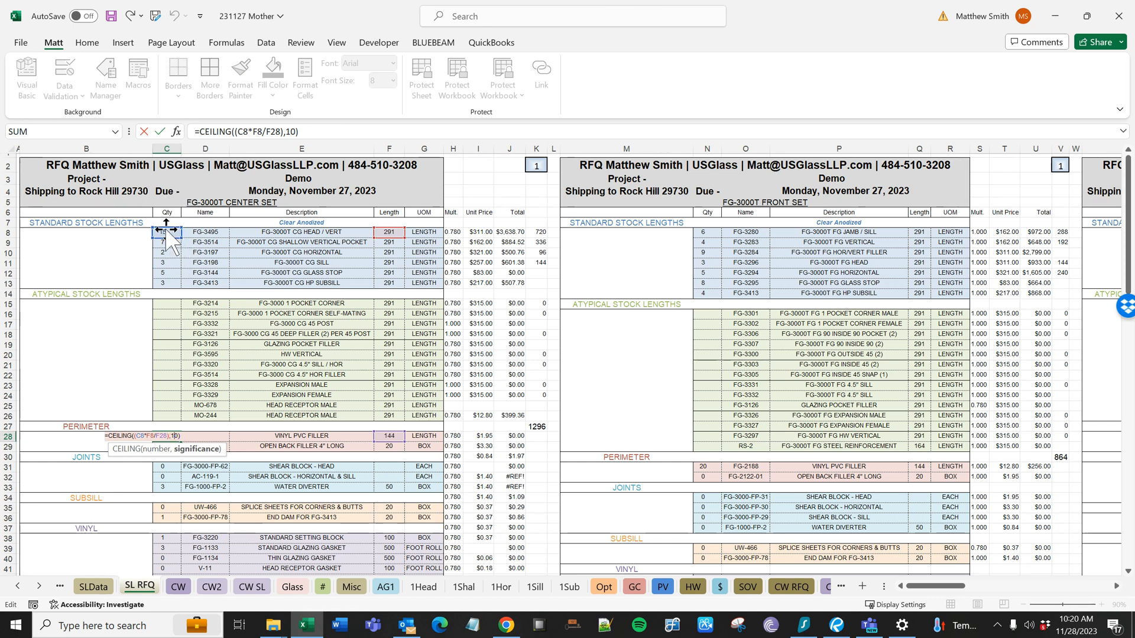
pyautogui.hotkey('ctrl', 'Return')
# - Trace the open back filler quantity formula on SL RFQ to the Bays count and box length it uses
pyautogui.click(281, 447)
pyautogui.click(198, 447)
pyautogui.click(167, 447)
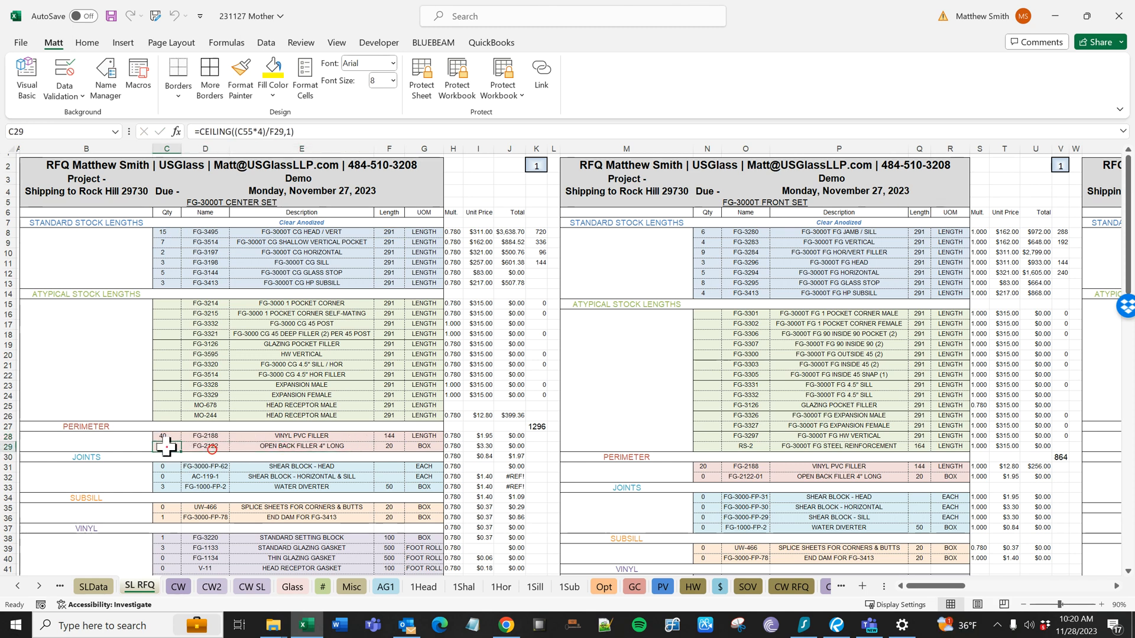
pyautogui.scroll(-10, 213, 372)
pyautogui.scroll(1, 215, 377)
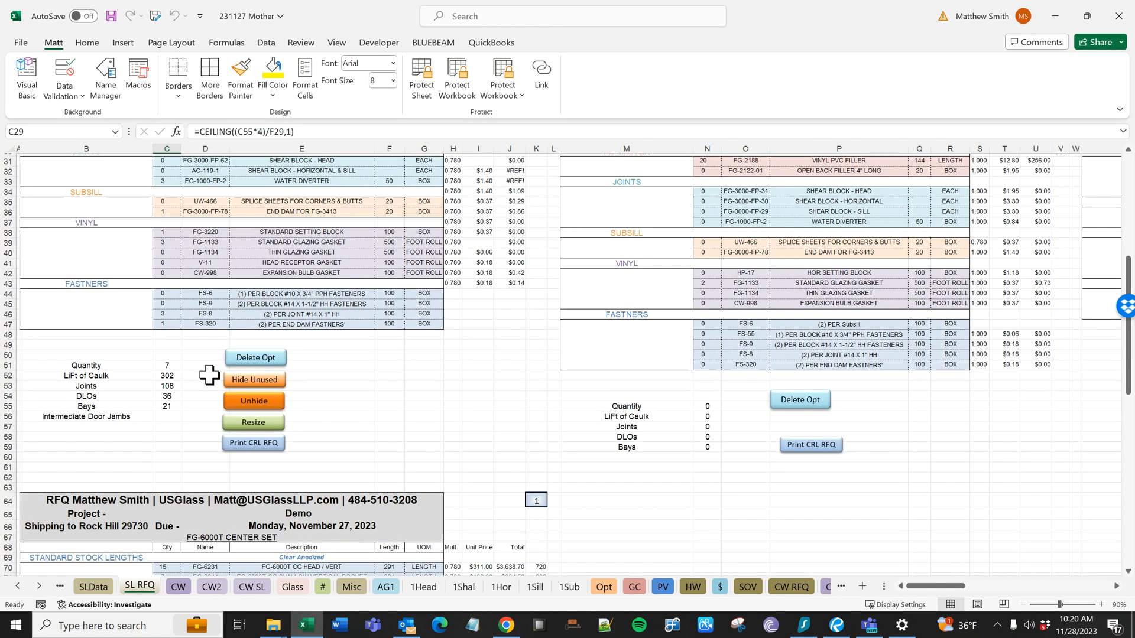
pyautogui.click(167, 407)
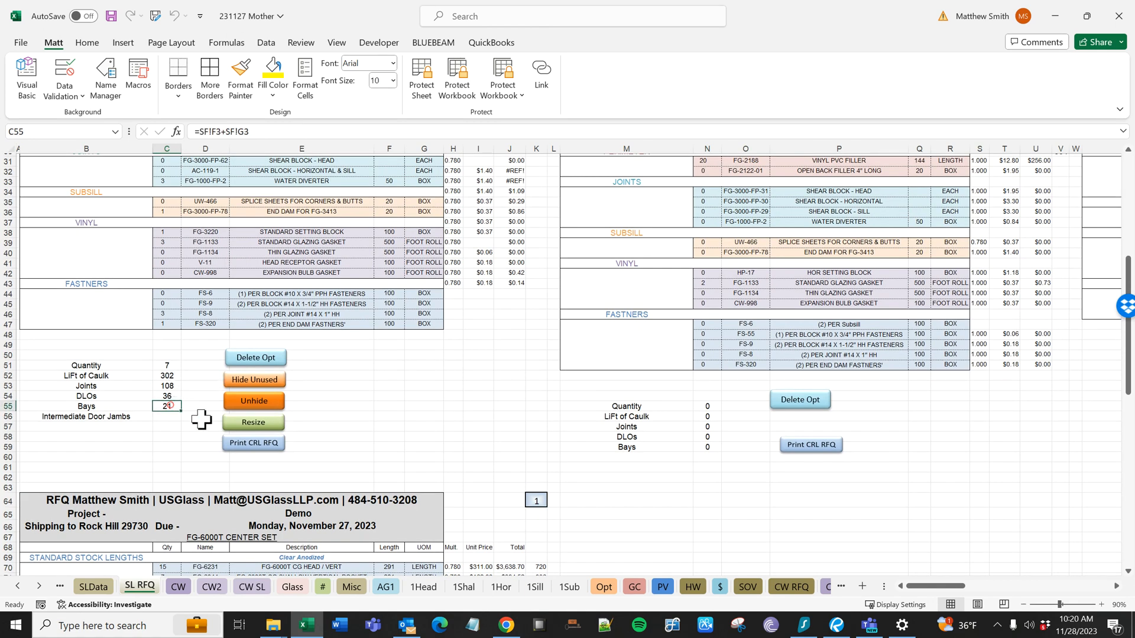
pyautogui.scroll(2, 189, 417)
pyautogui.scroll(2, 242, 370)
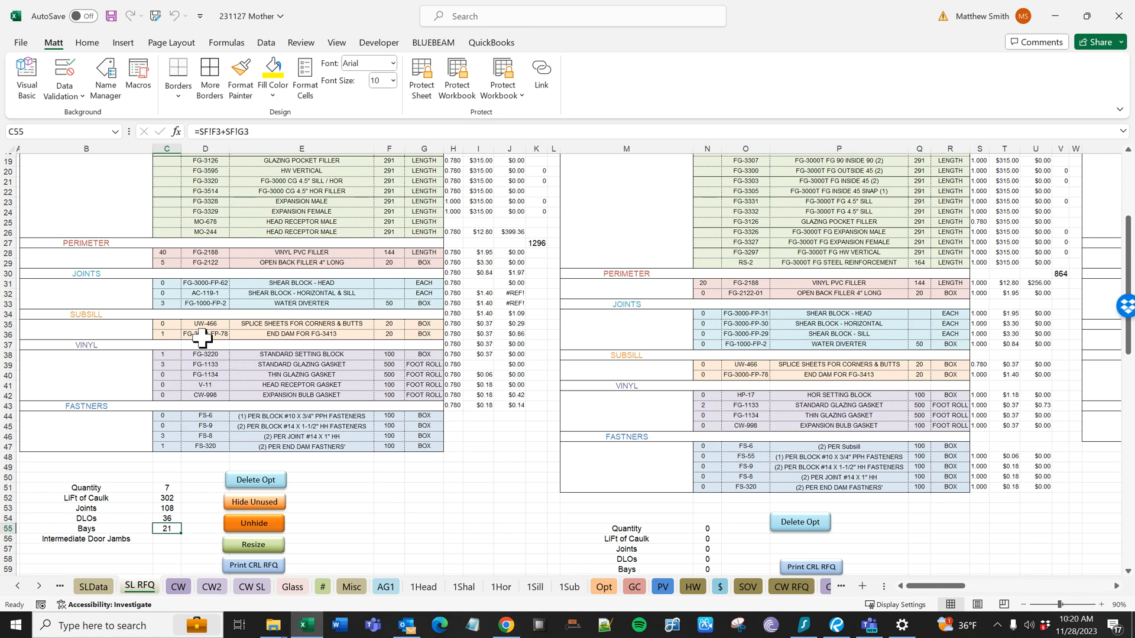
pyautogui.click(163, 264)
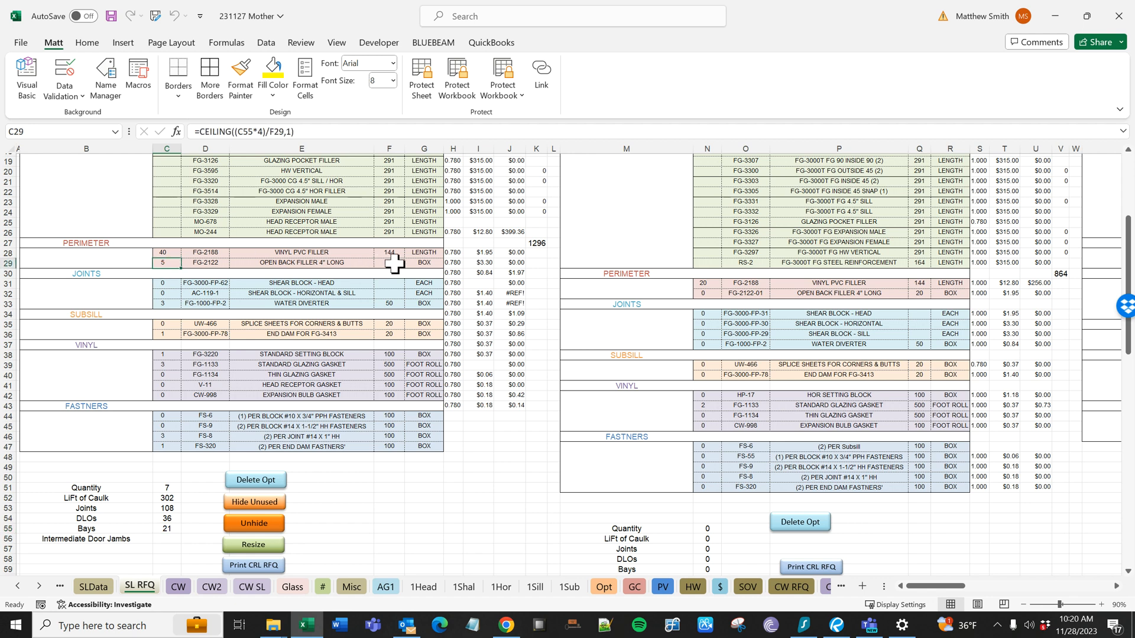
pyautogui.doubleClick(165, 264)
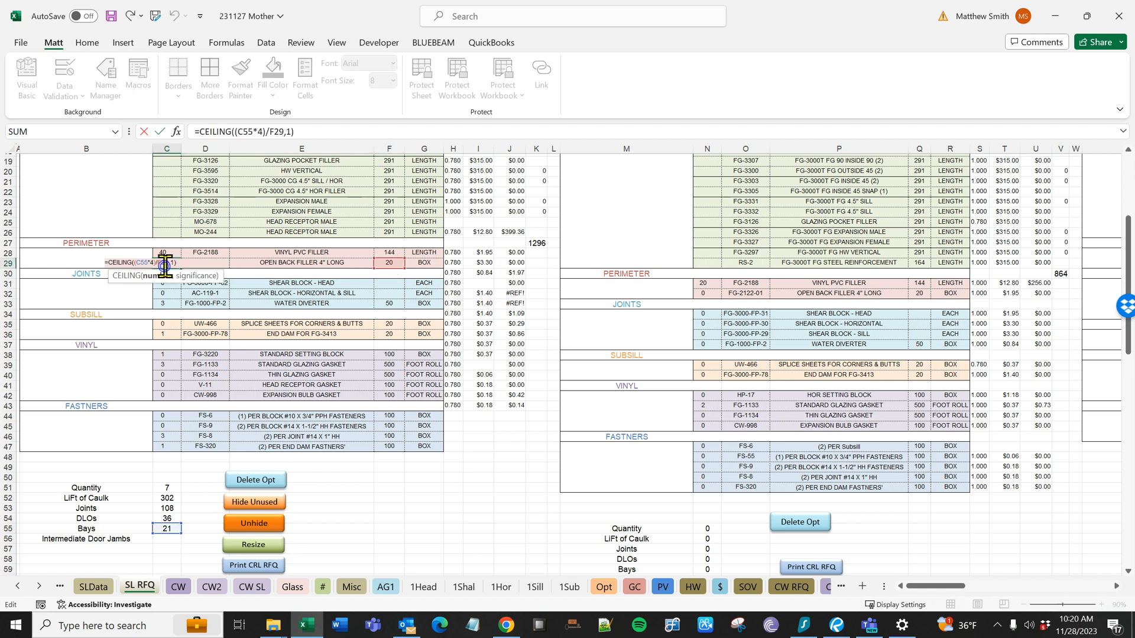
pyautogui.press('Escape')
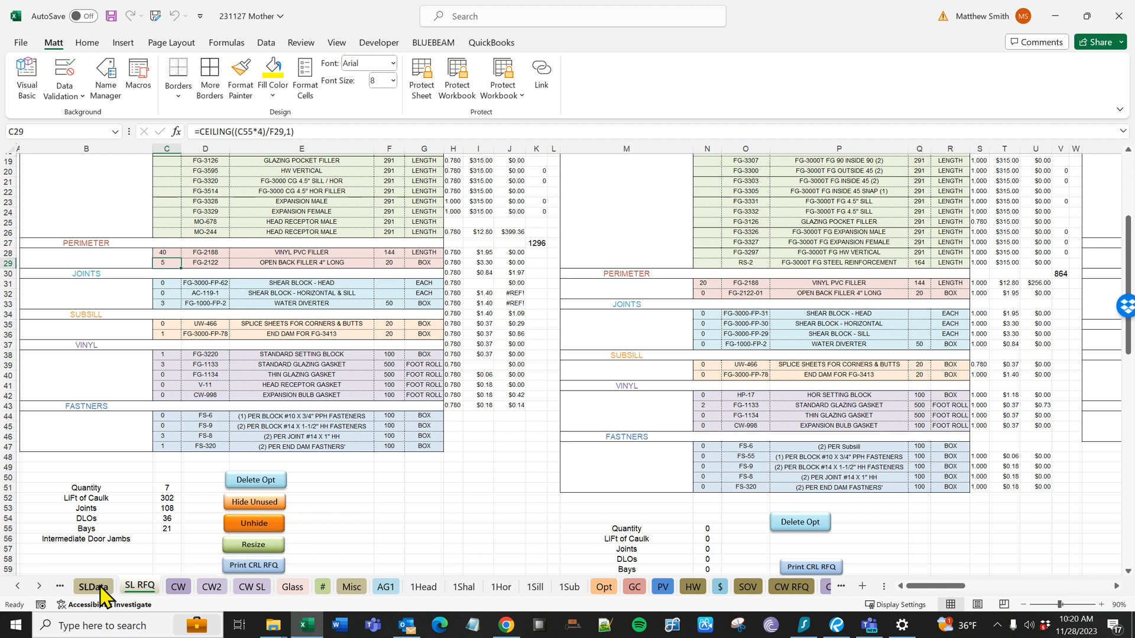
# - Review the Input block for marks 1 to 4 on the SF2 sheet
pyautogui.click(18, 586)
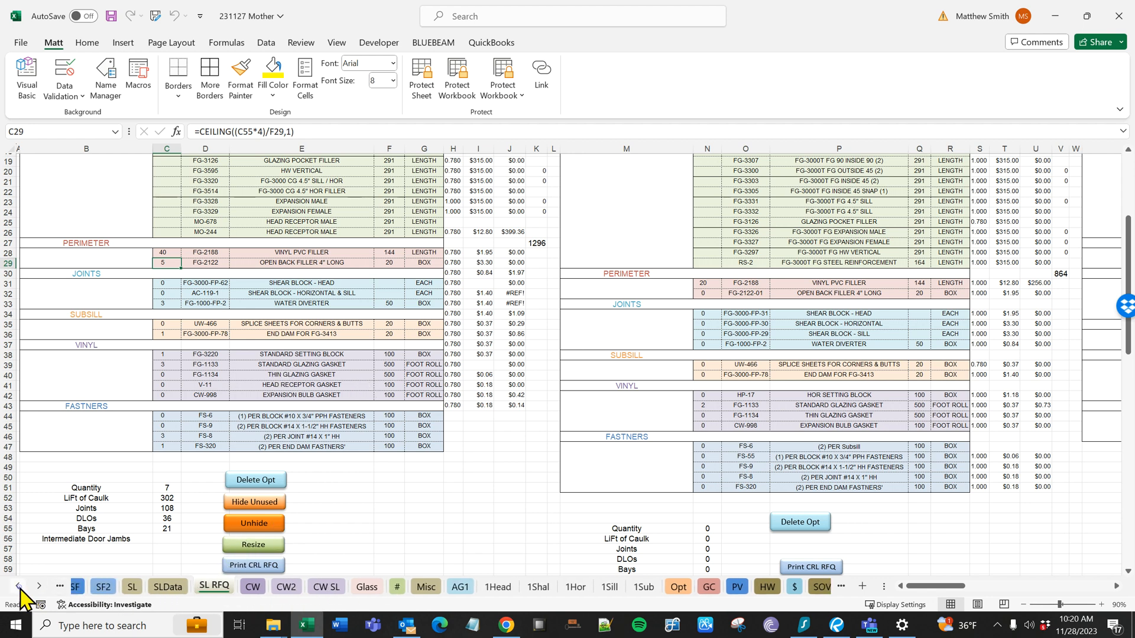
pyautogui.click(148, 587)
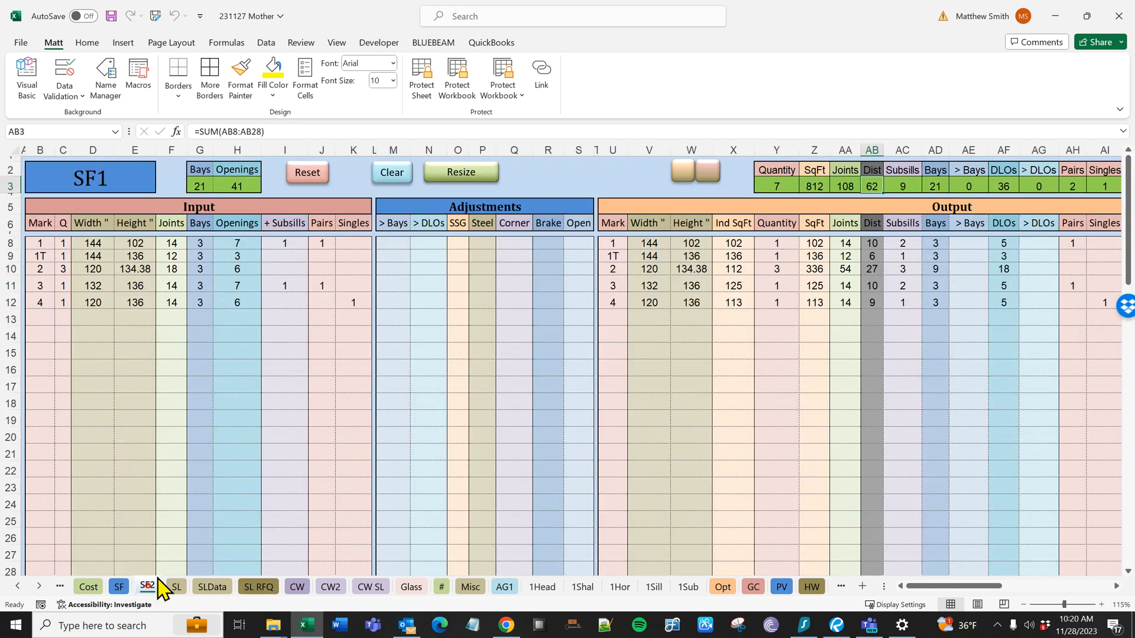
pyautogui.moveTo(40, 243); pyautogui.dragTo(367, 314)
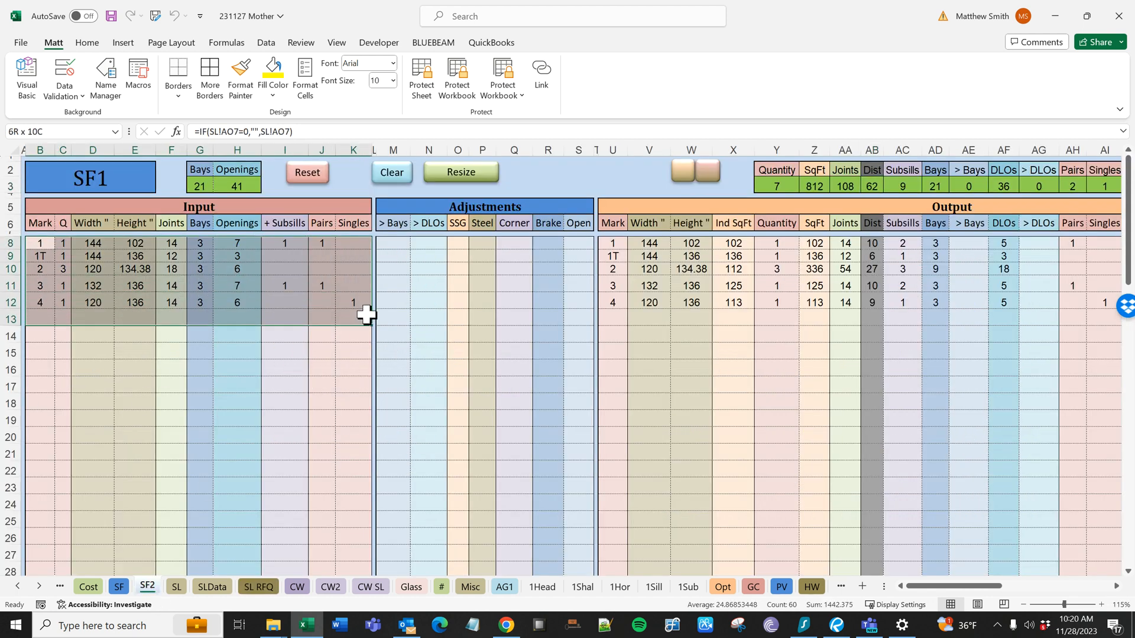
# - Examine the Output columns, the Stats figures and the total Quantity formula on SF2
pyautogui.click(1115, 587)
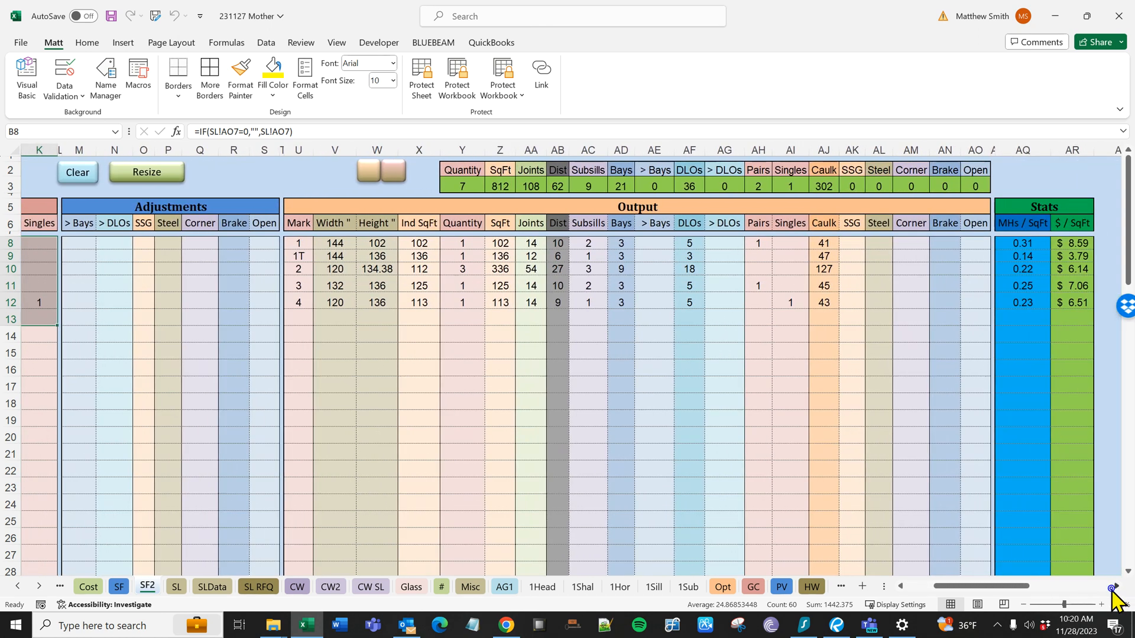
pyautogui.moveTo(312, 244); pyautogui.dragTo(1005, 277)
pyautogui.moveTo(1076, 240); pyautogui.dragTo(1075, 304)
pyautogui.moveTo(1023, 241); pyautogui.dragTo(1014, 301)
pyautogui.click(471, 185)
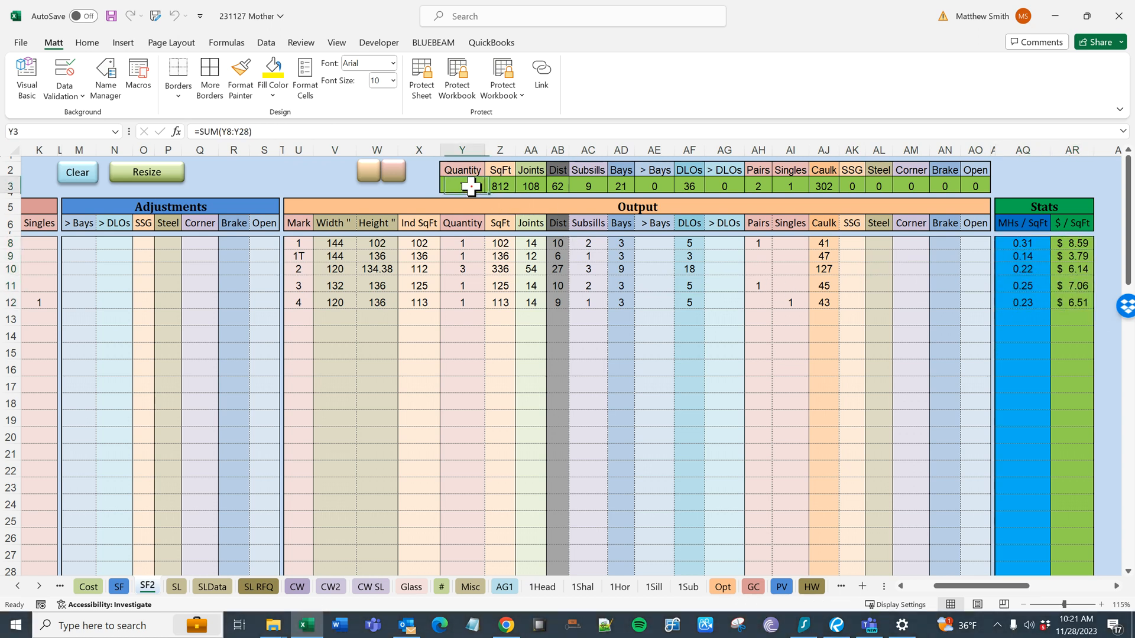
# - Inspect the total Quantity formula on SF2 and compare the SF2 output totals with those on the SF sheet
pyautogui.doubleClick(471, 185)
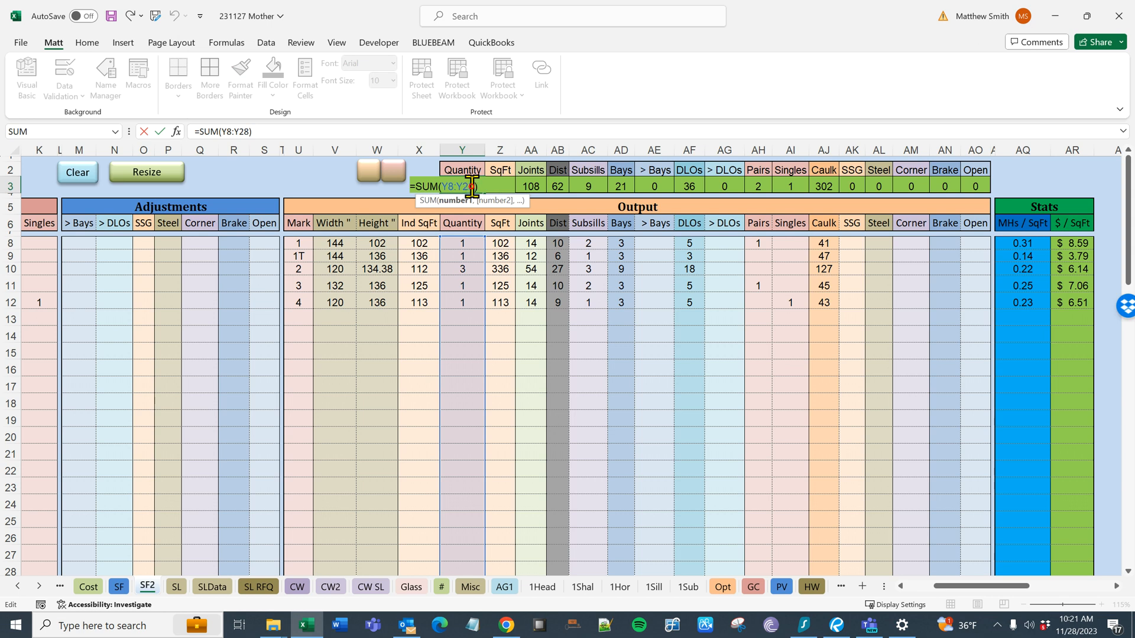
pyautogui.press('Escape')
pyautogui.click(118, 587)
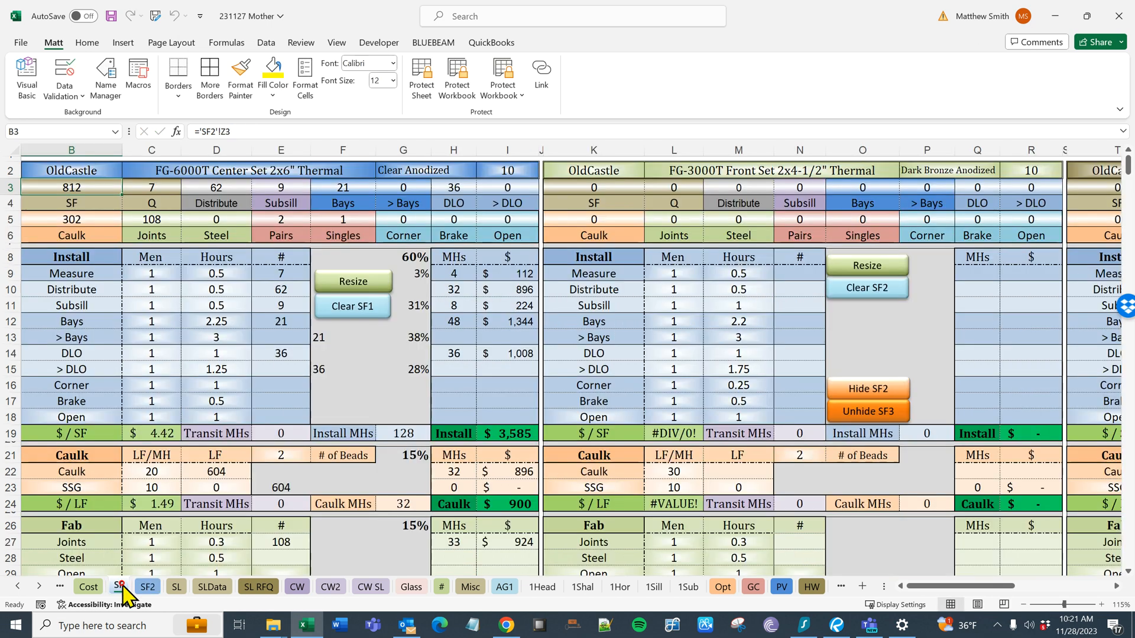
pyautogui.click(148, 587)
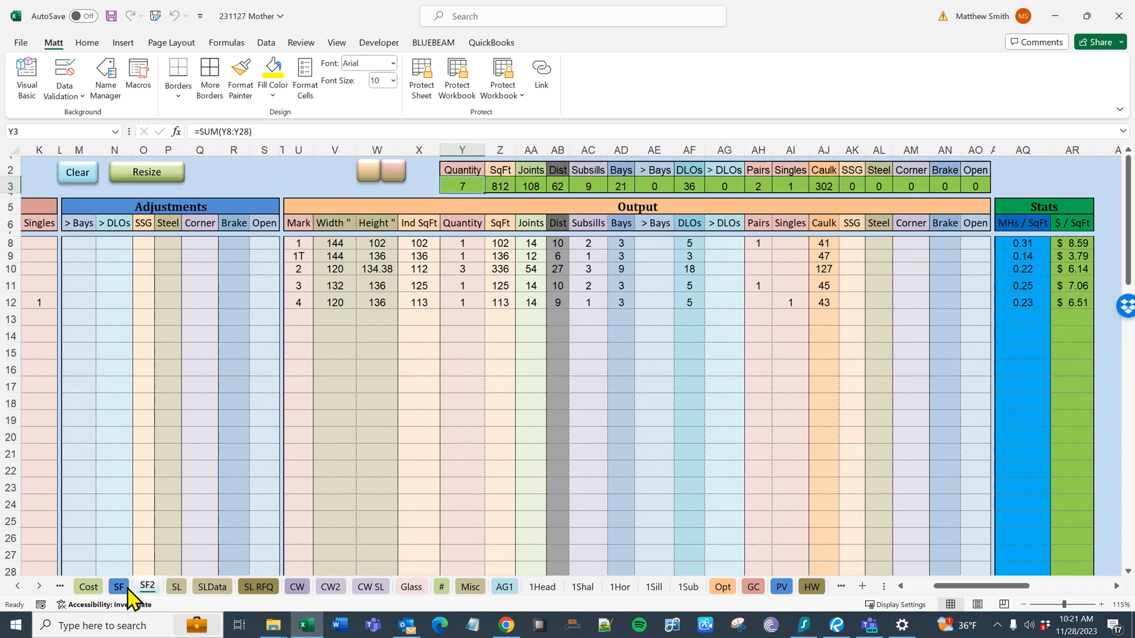
pyautogui.click(120, 587)
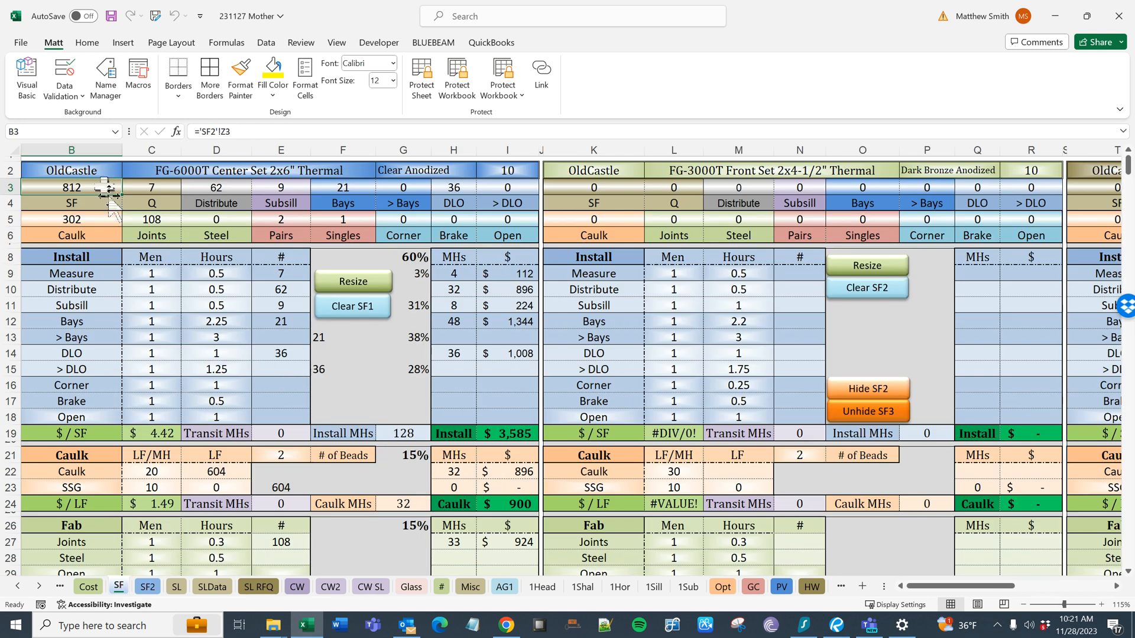
# - Review the FG-6000T takeoff totals and the Install rows from Measure to Open on the SF sheet
pyautogui.moveTo(100, 186); pyautogui.dragTo(500, 220)
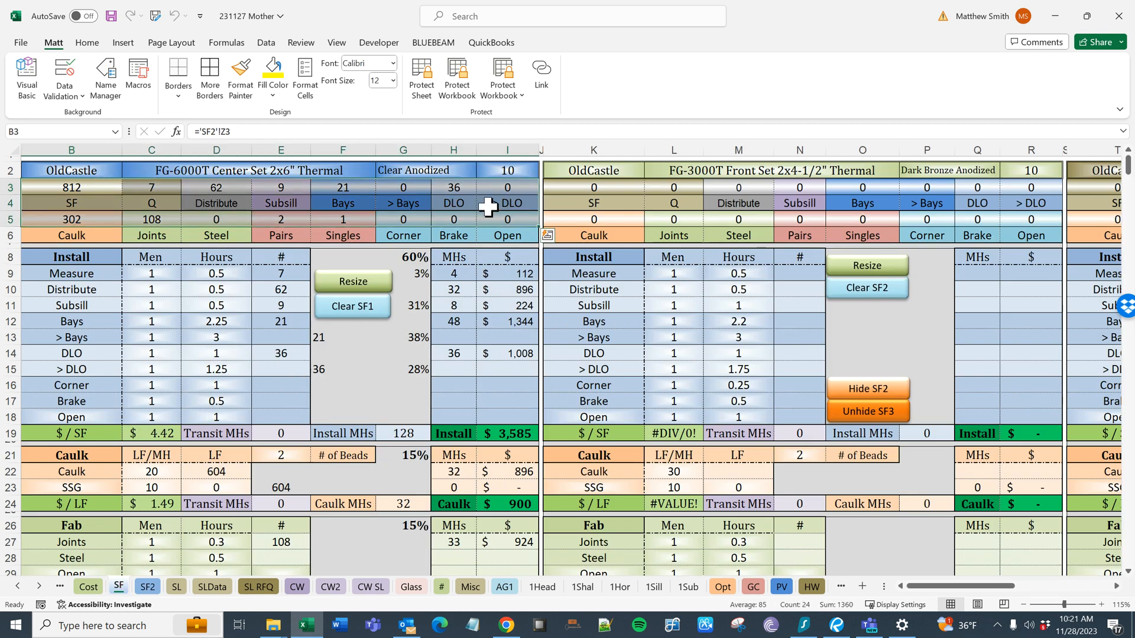
pyautogui.moveTo(98, 273); pyautogui.dragTo(266, 418)
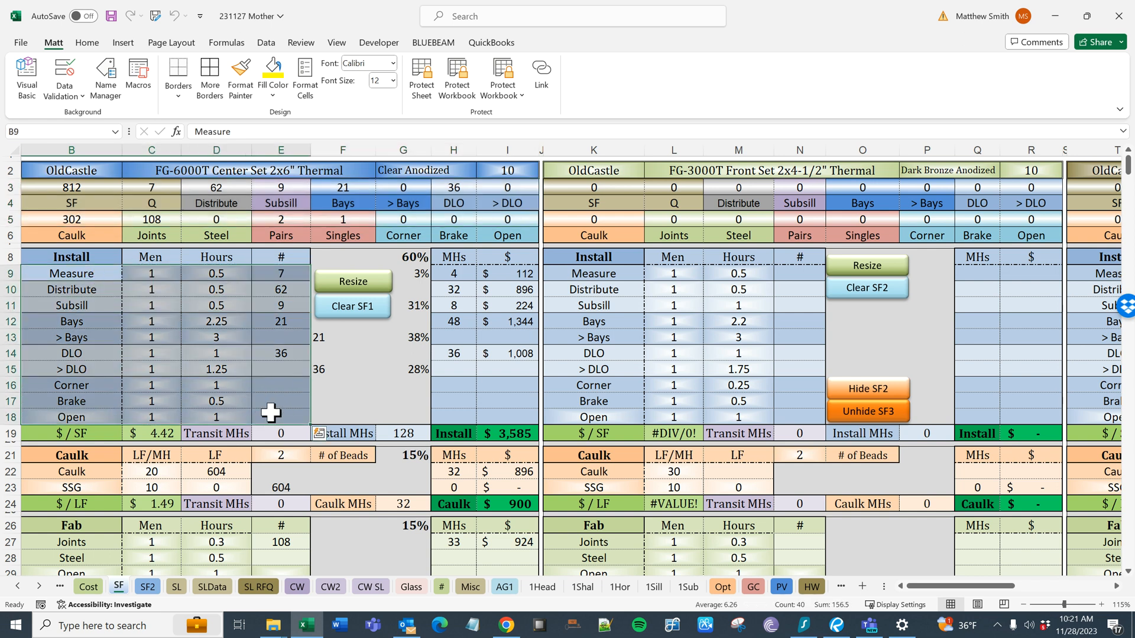
pyautogui.click(369, 386)
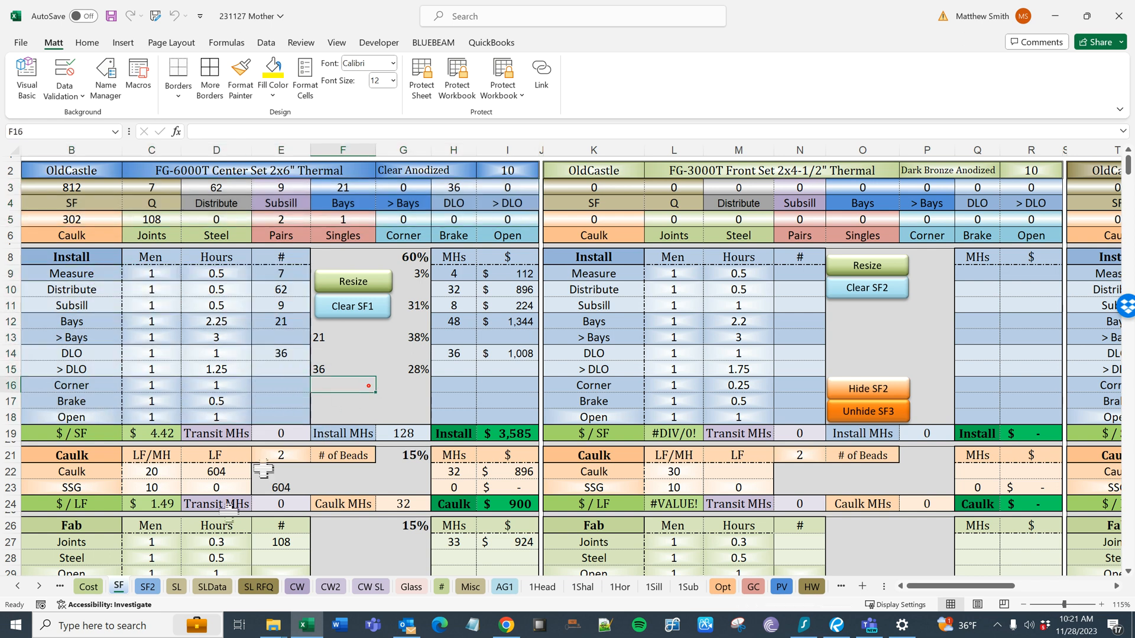
# - Review the SF1 inputs and joint calculations on the SL sheet and bring up the SL RFQ sheet
pyautogui.click(18, 586)
pyautogui.click(18, 586)
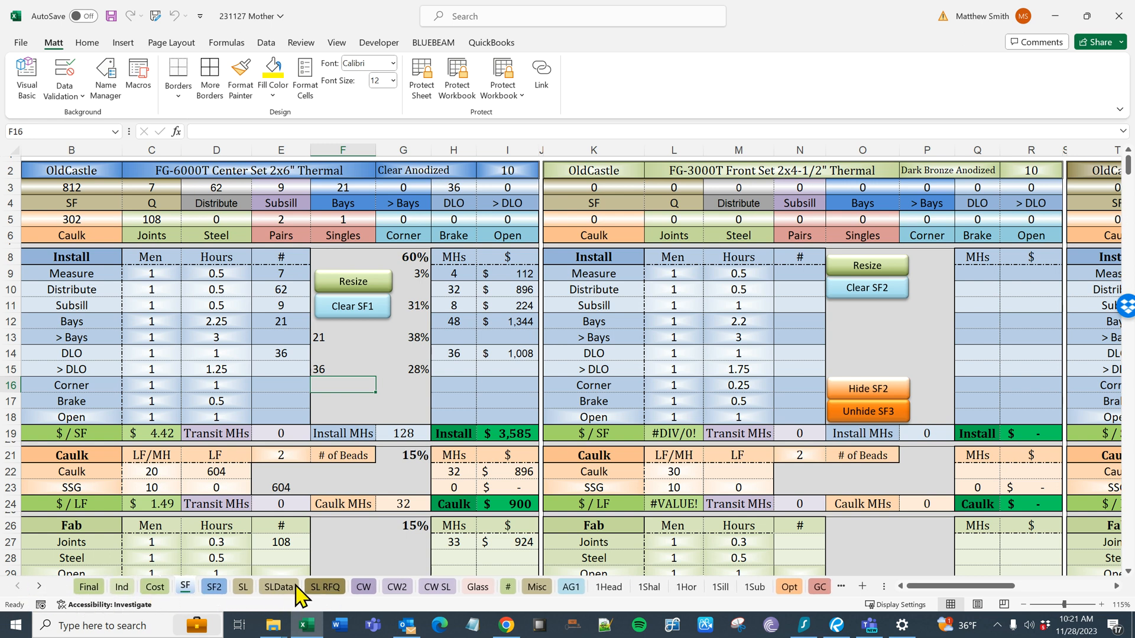
pyautogui.click(243, 587)
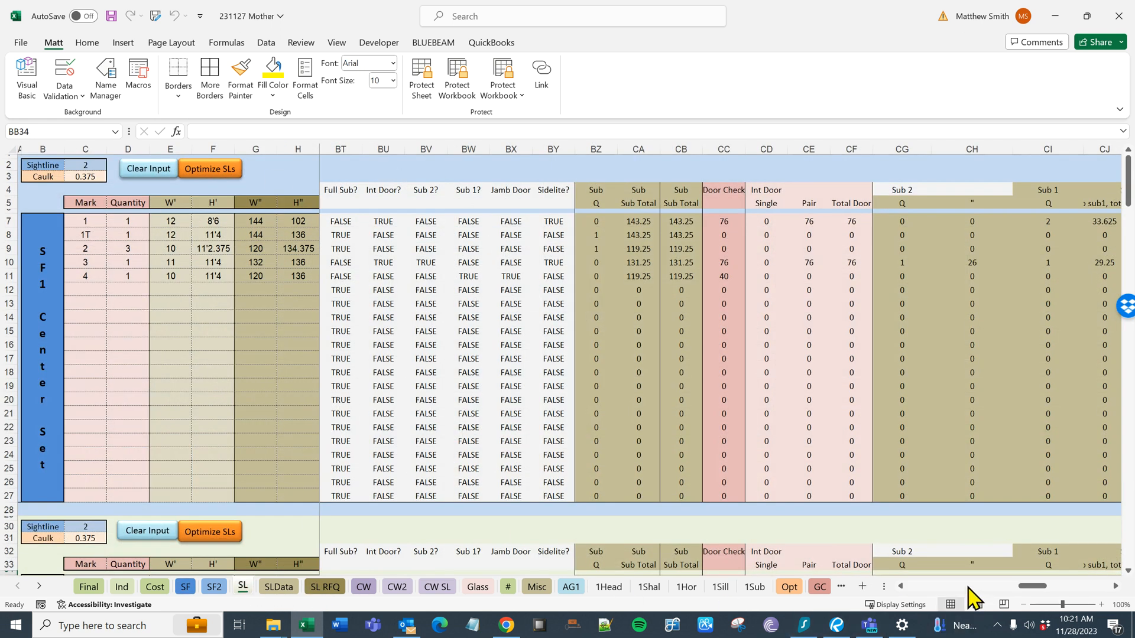
pyautogui.click(915, 588)
pyautogui.click(916, 587)
pyautogui.click(915, 587)
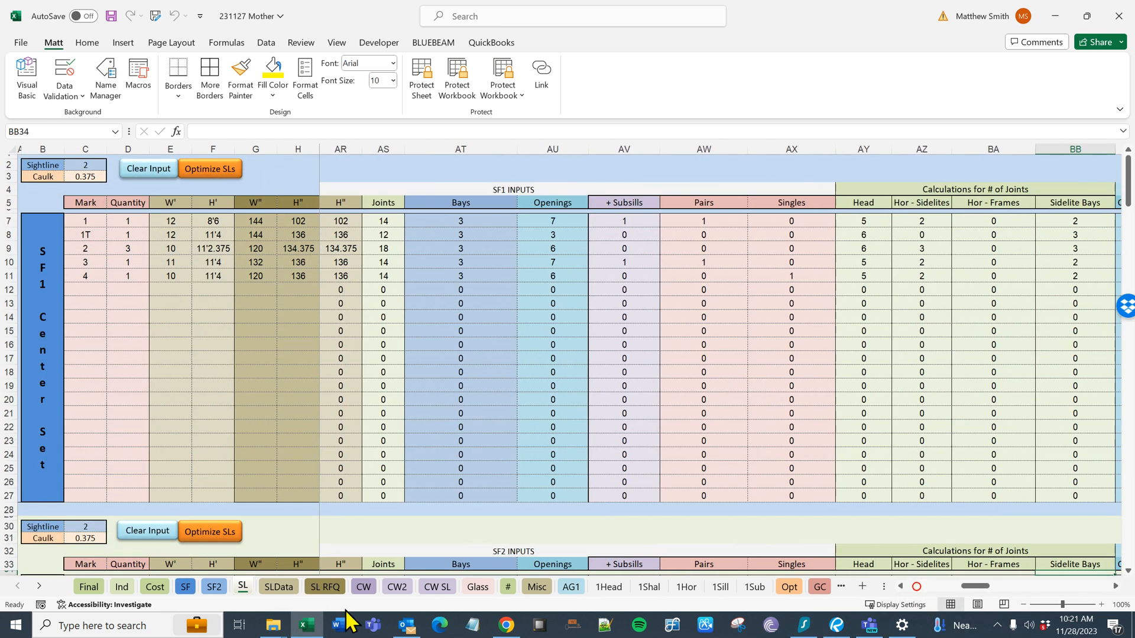
pyautogui.click(325, 588)
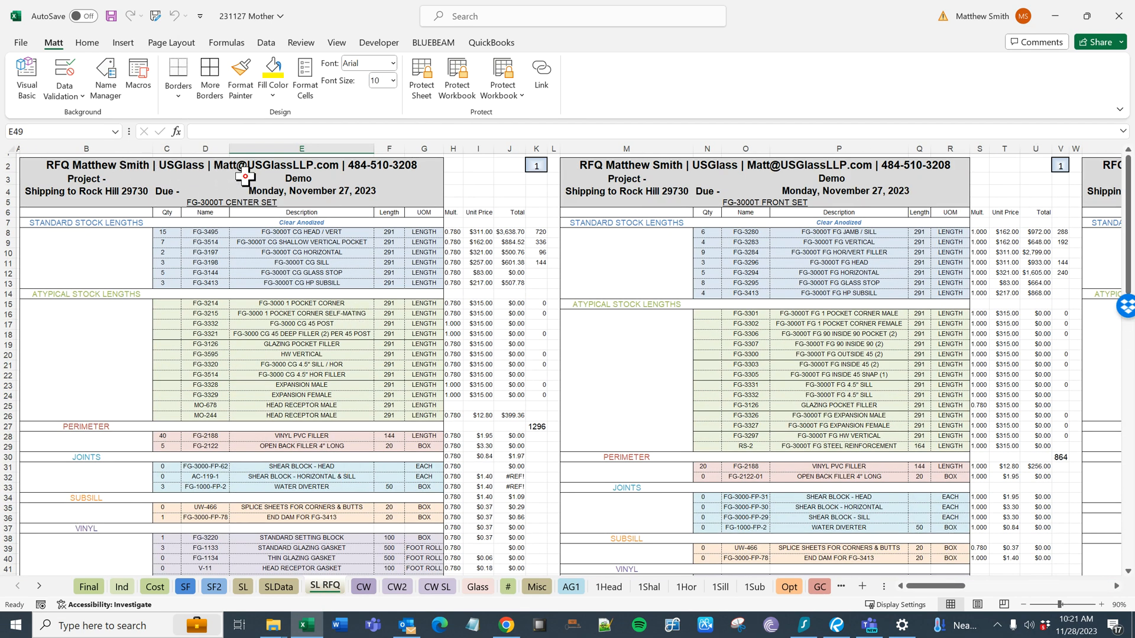
# - Change the project name on the Final sheet to Demo2
pyautogui.click(89, 588)
pyautogui.doubleClick(141, 163)
pyautogui.write('2')
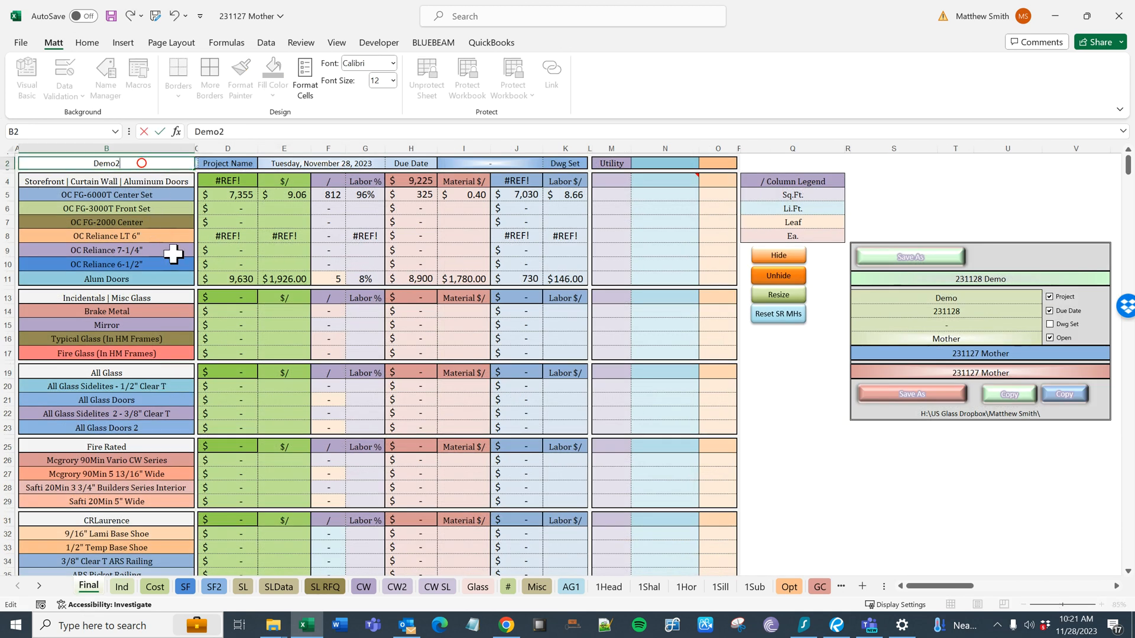
pyautogui.click(172, 251)
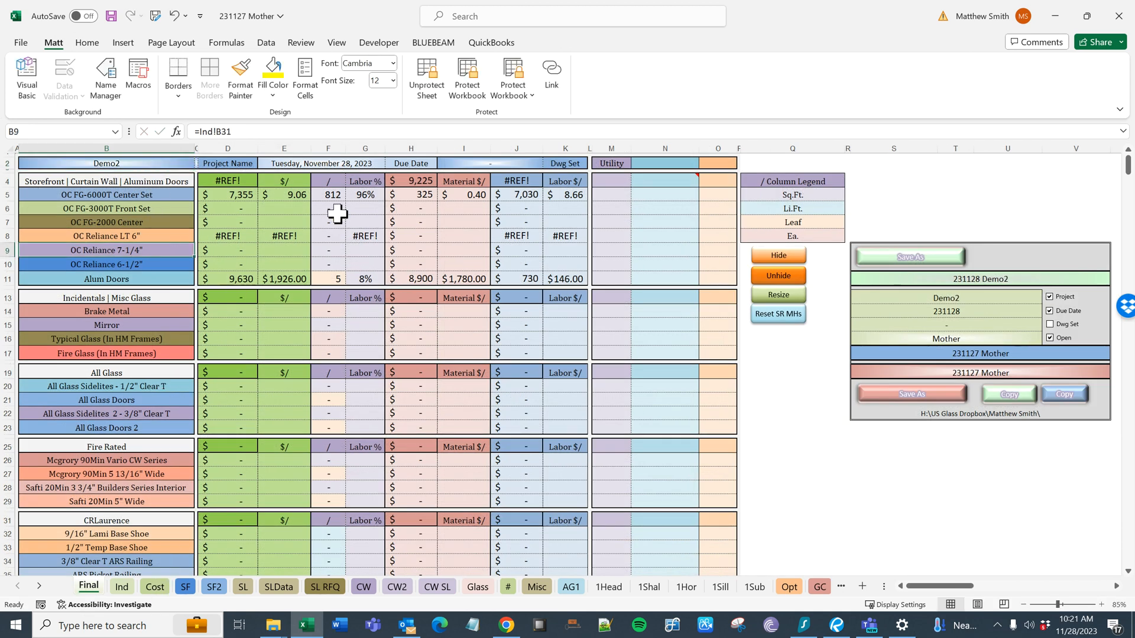
# - Check the due date on the Final sheet and the linked project name and due date formulas in the SL RFQ center set header
pyautogui.click(345, 164)
pyautogui.click(425, 168)
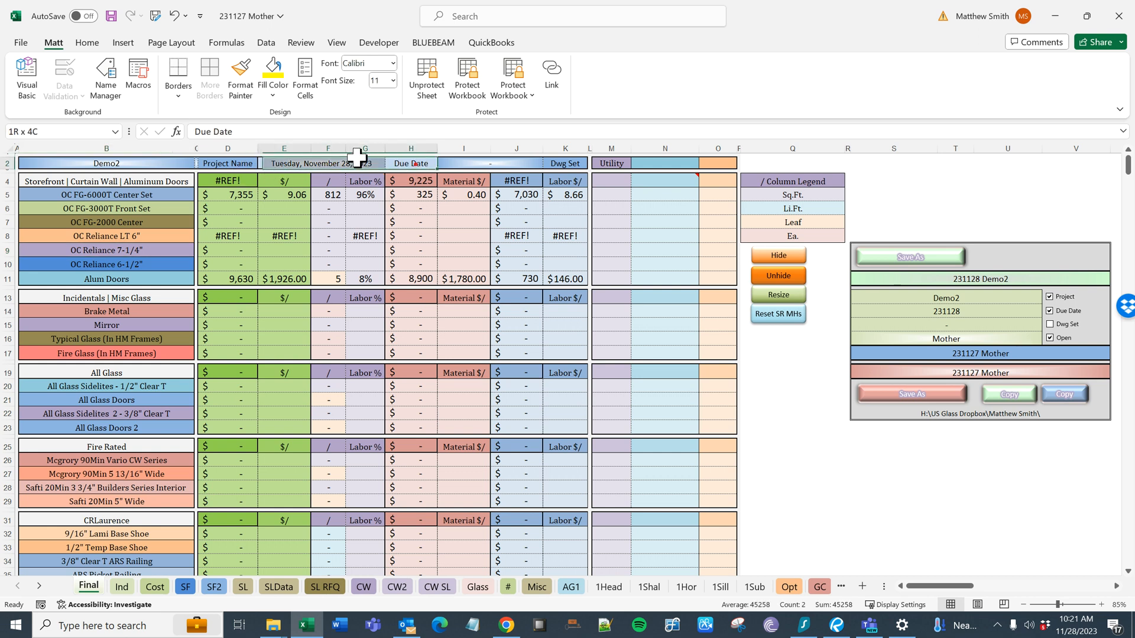
pyautogui.click(345, 162)
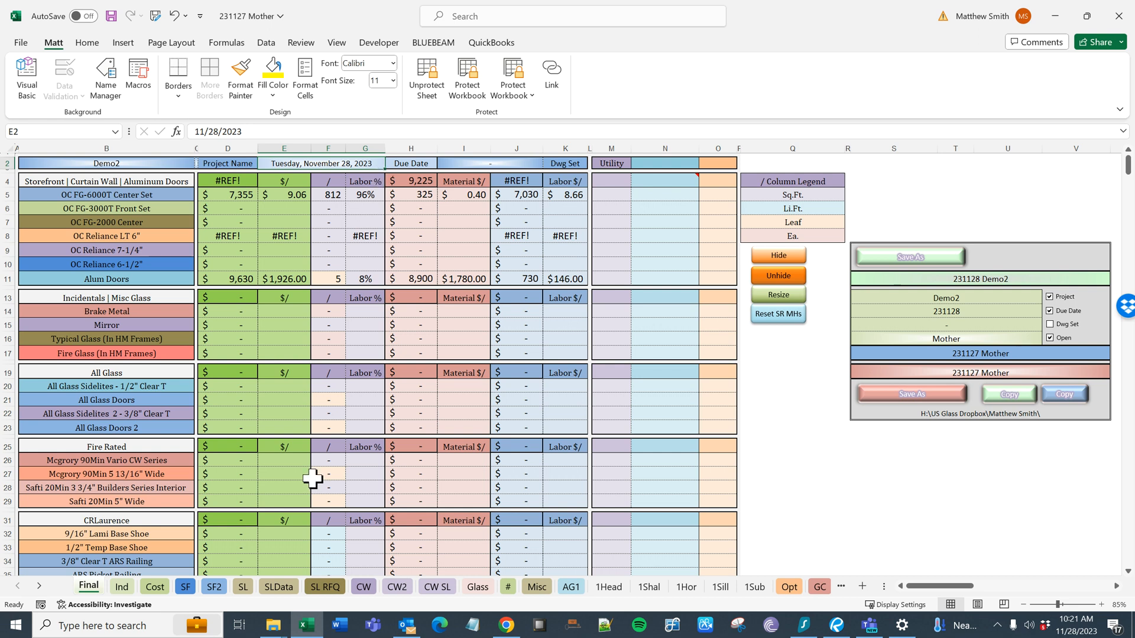
pyautogui.click(323, 588)
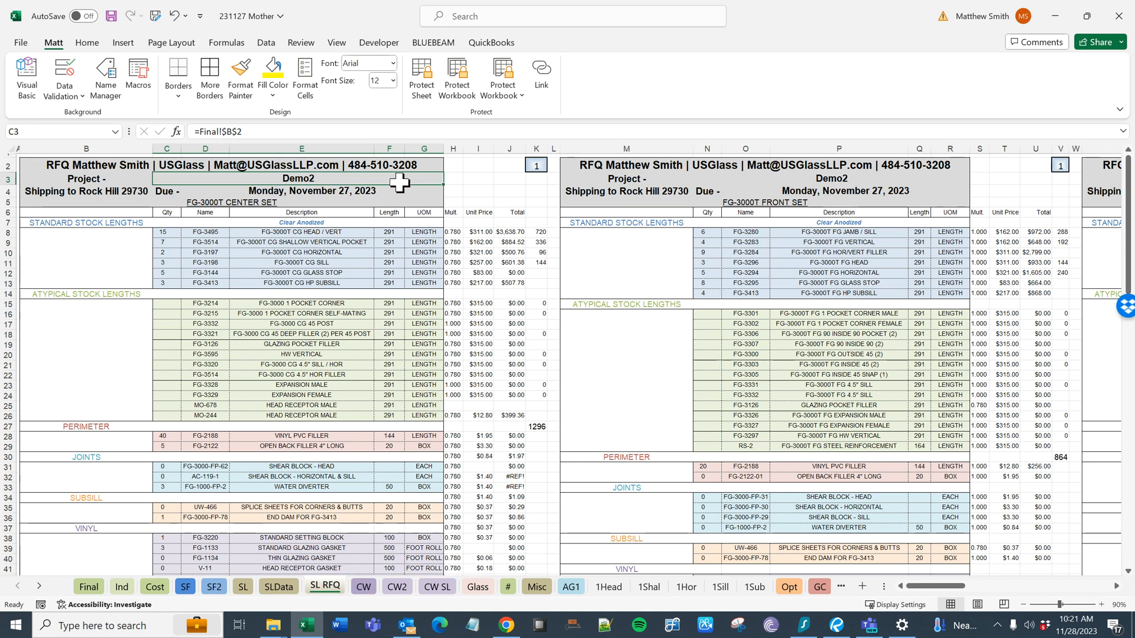
pyautogui.click(333, 190)
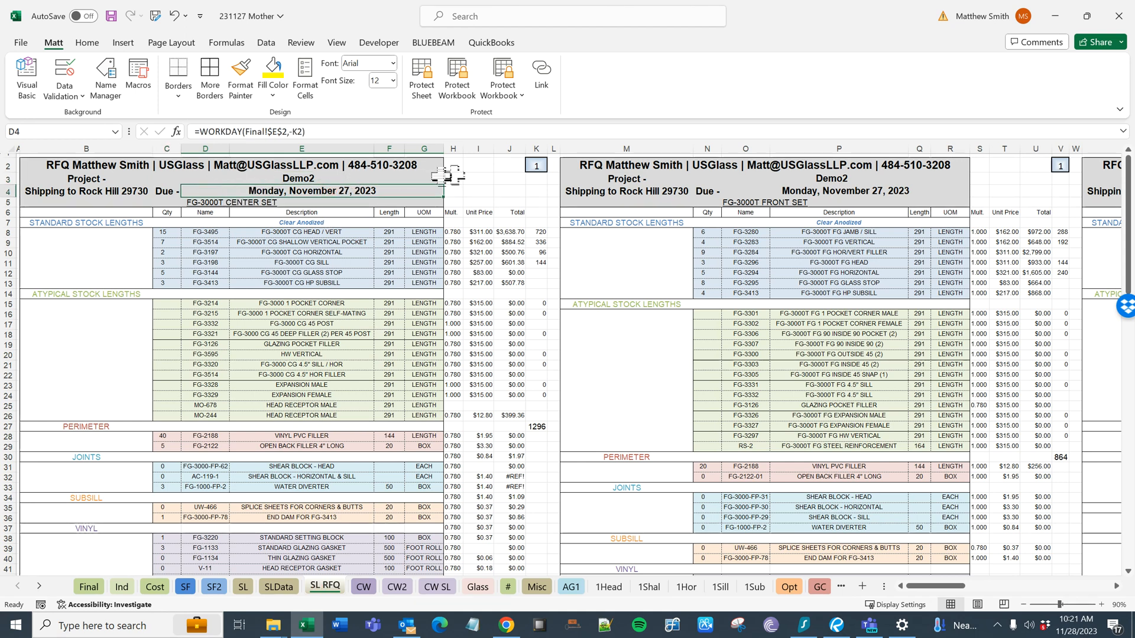
# - Test the center set RFQ's due date offset with 2 and 0 workdays, and set it back to 1
pyautogui.click(535, 167)
pyautogui.write('2')
pyautogui.press('Return')
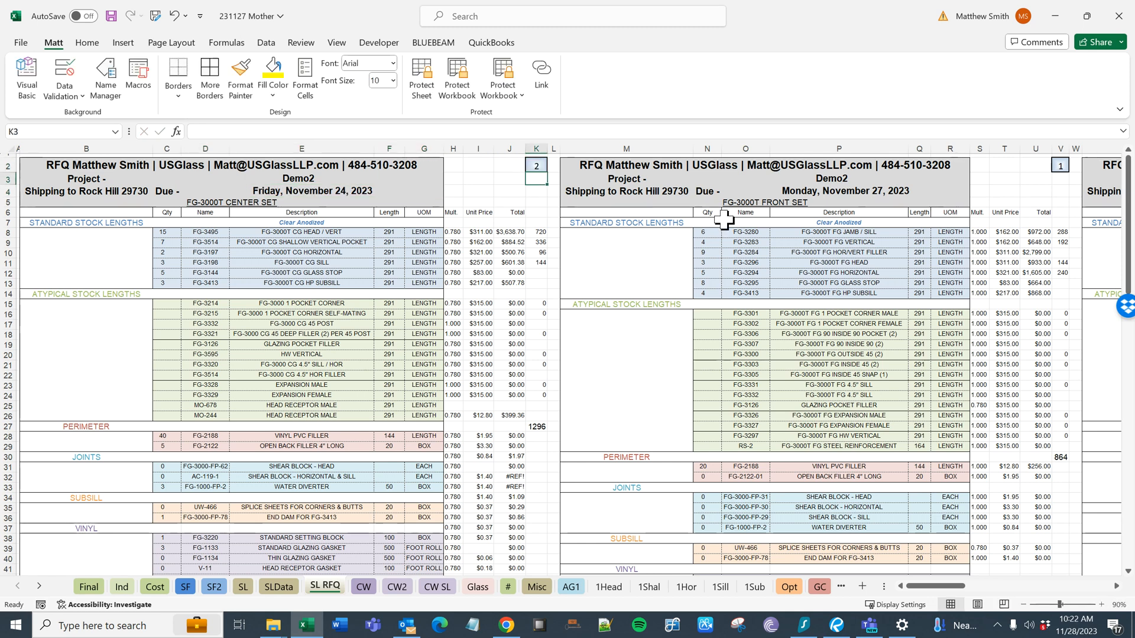
pyautogui.click(307, 193)
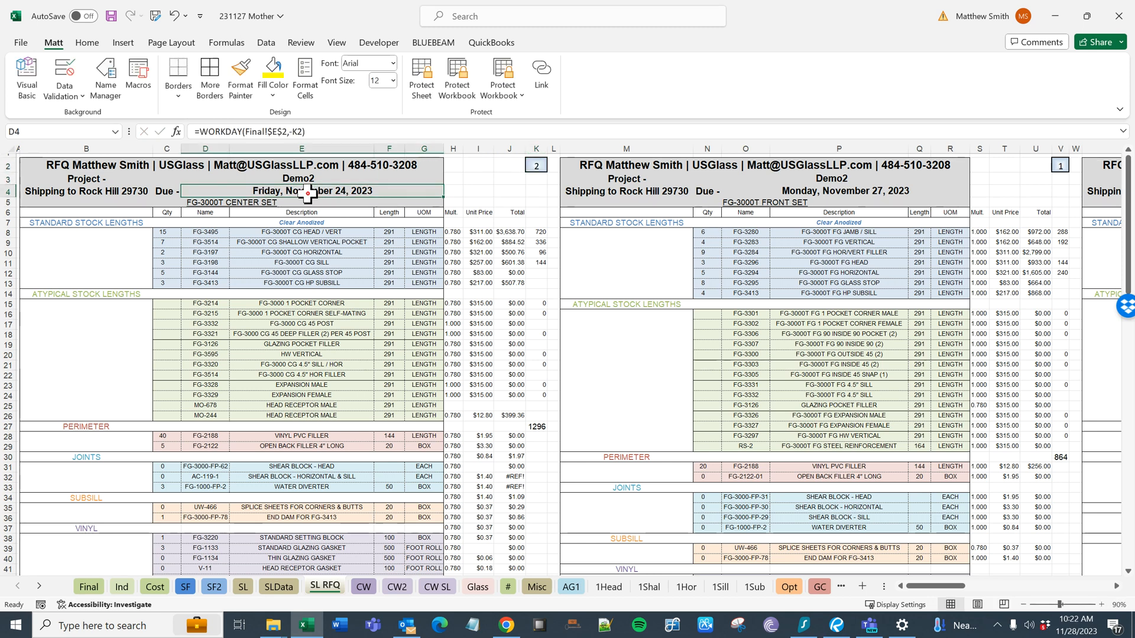
pyautogui.click(538, 165)
pyautogui.write('0')
pyautogui.press('Return')
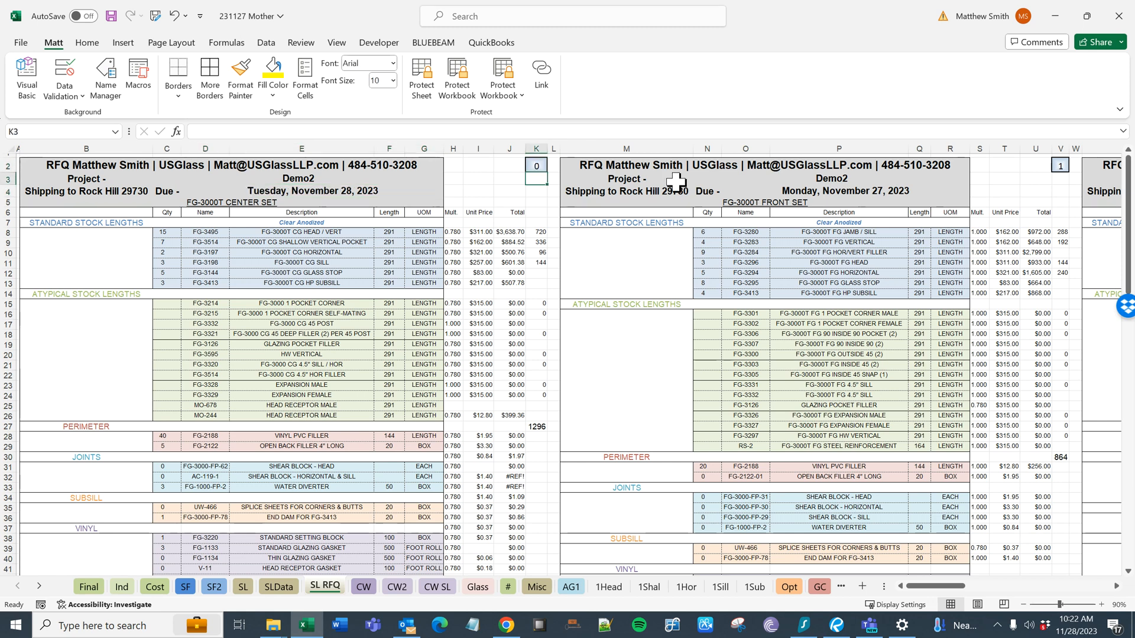
pyautogui.press('Up')
pyautogui.write('1')
pyautogui.press('Return')
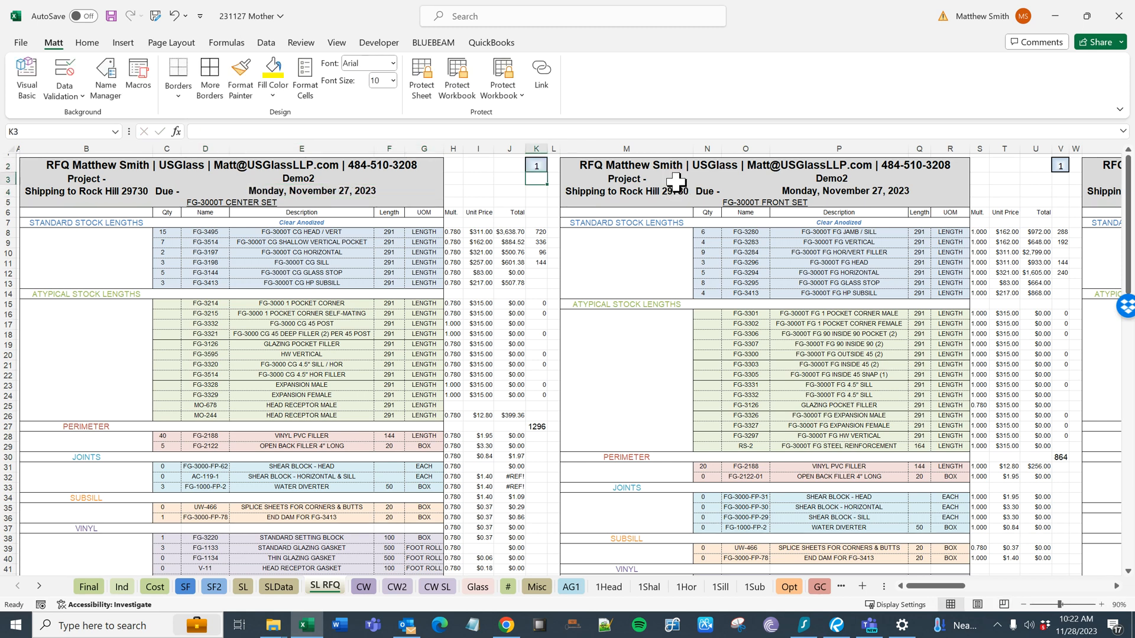
# - Print the center set RFQ to a PDF named "RFQ FG-3000T CS - Due 11.27 - Demo2" in the suggested folder
pyautogui.scroll(-2, 280, 294)
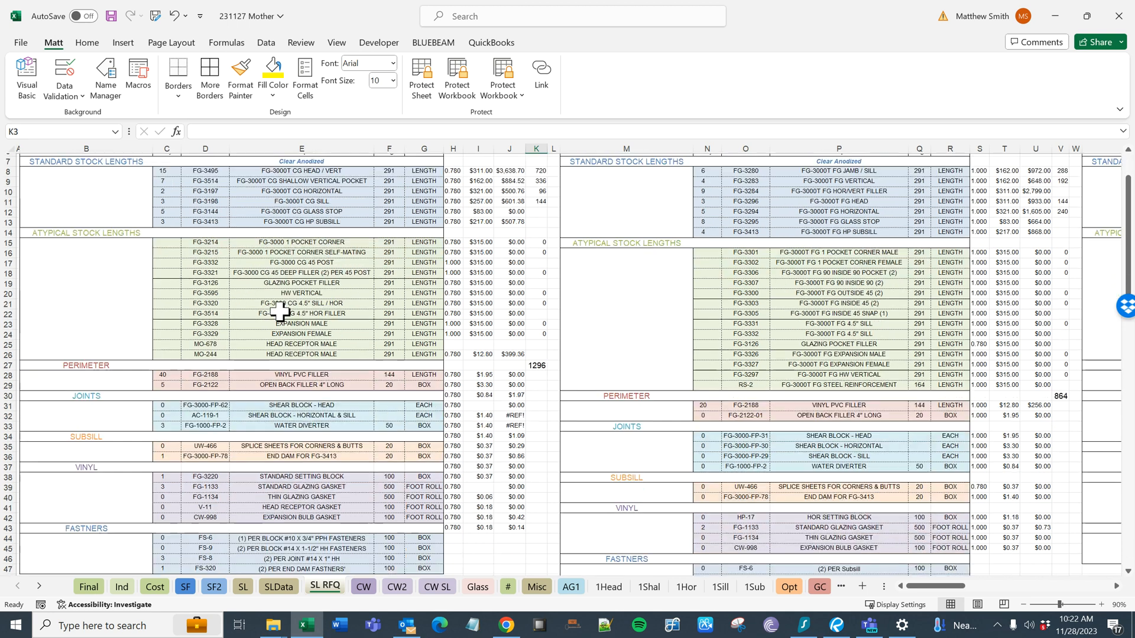
pyautogui.scroll(-5, 294, 387)
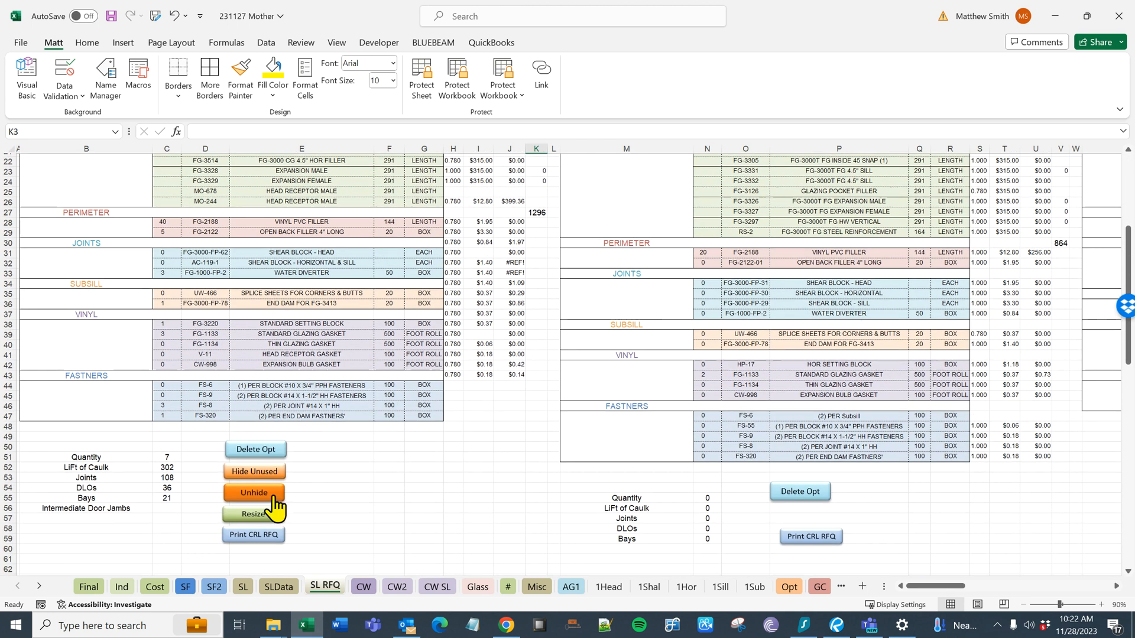
pyautogui.click(253, 535)
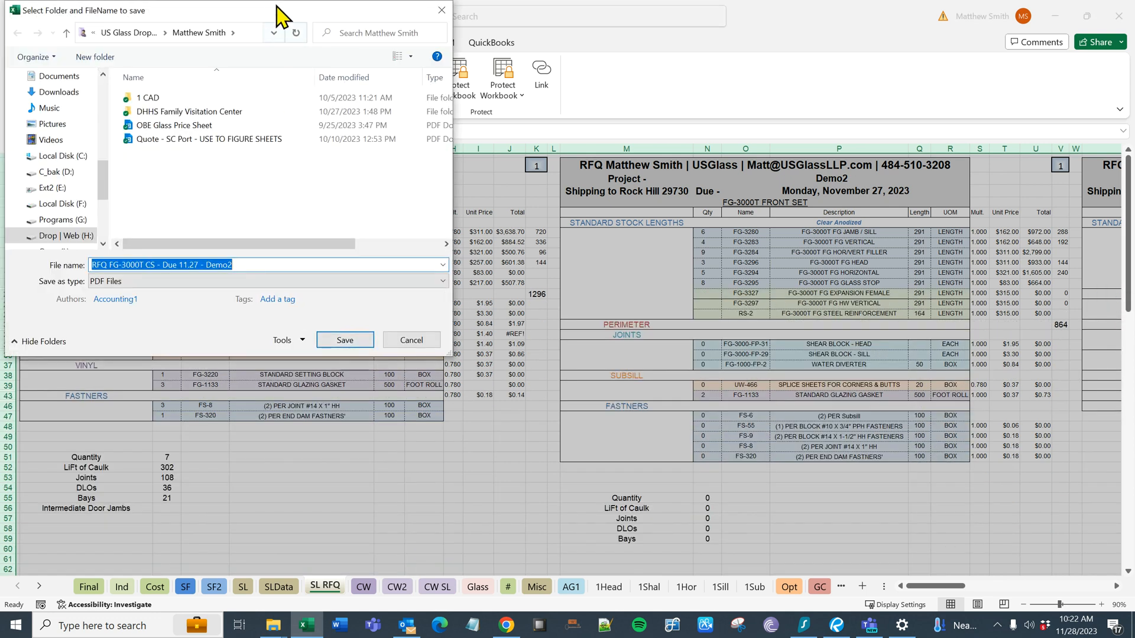
pyautogui.moveTo(277, 19); pyautogui.dragTo(748, 72)
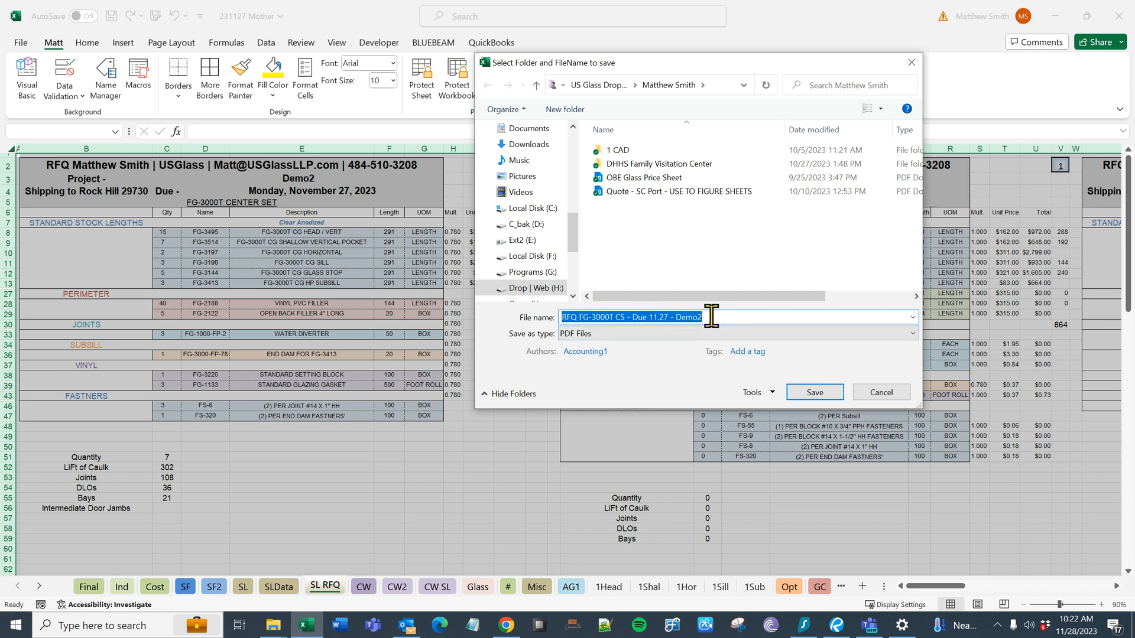
pyautogui.click(810, 394)
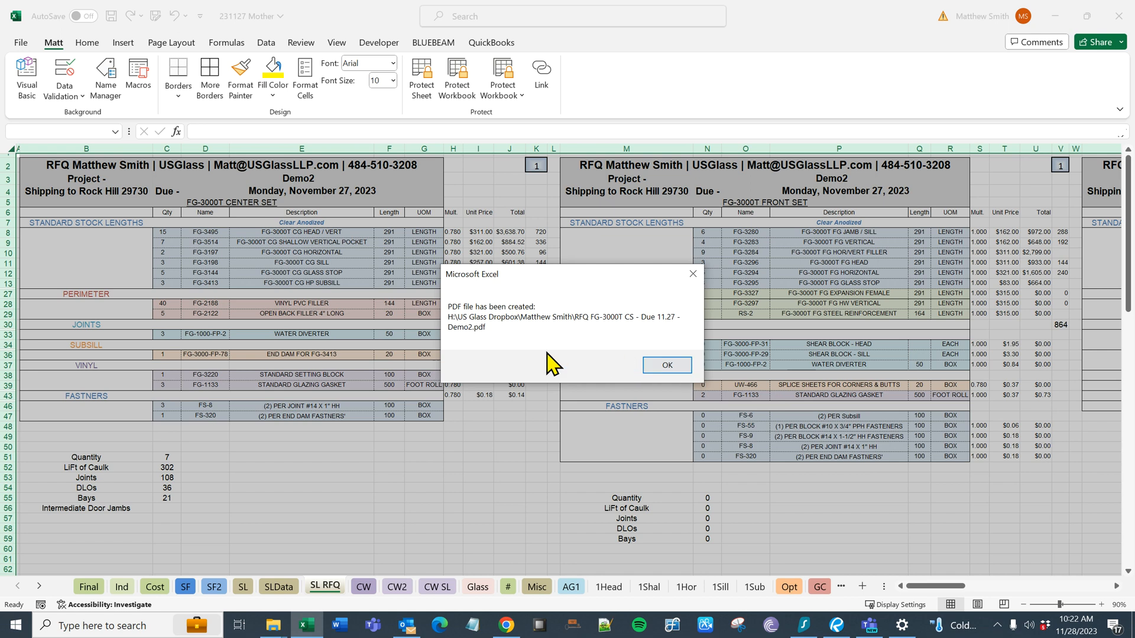
pyautogui.click(667, 366)
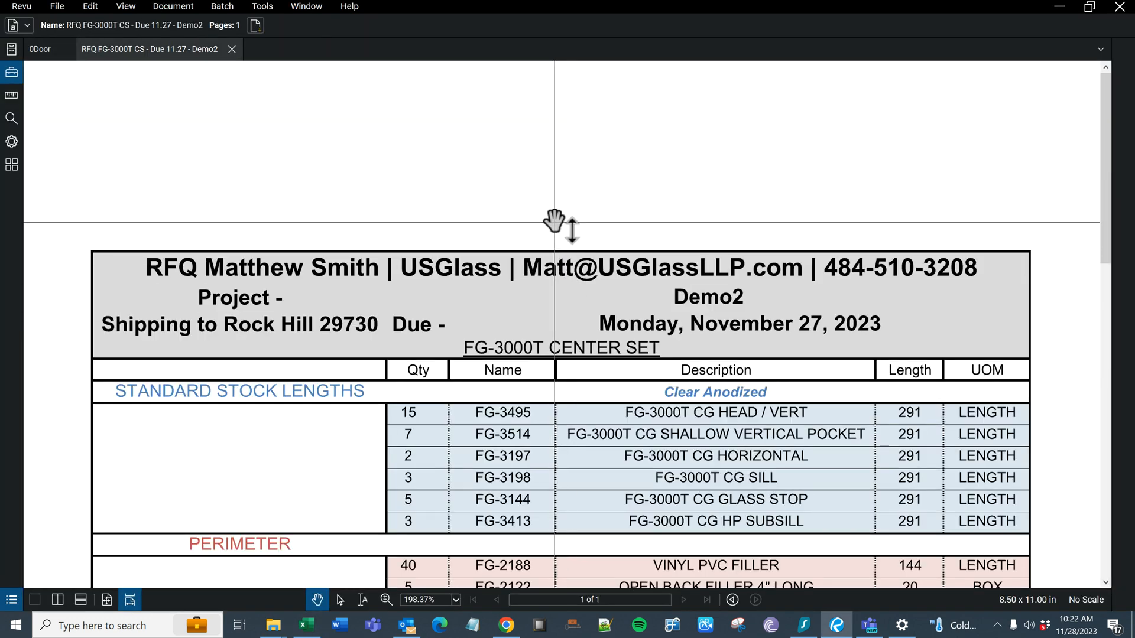
# - Review the exported RFQ PDF from its header down to the fasteners
pyautogui.scroll(-5, 651, 331)
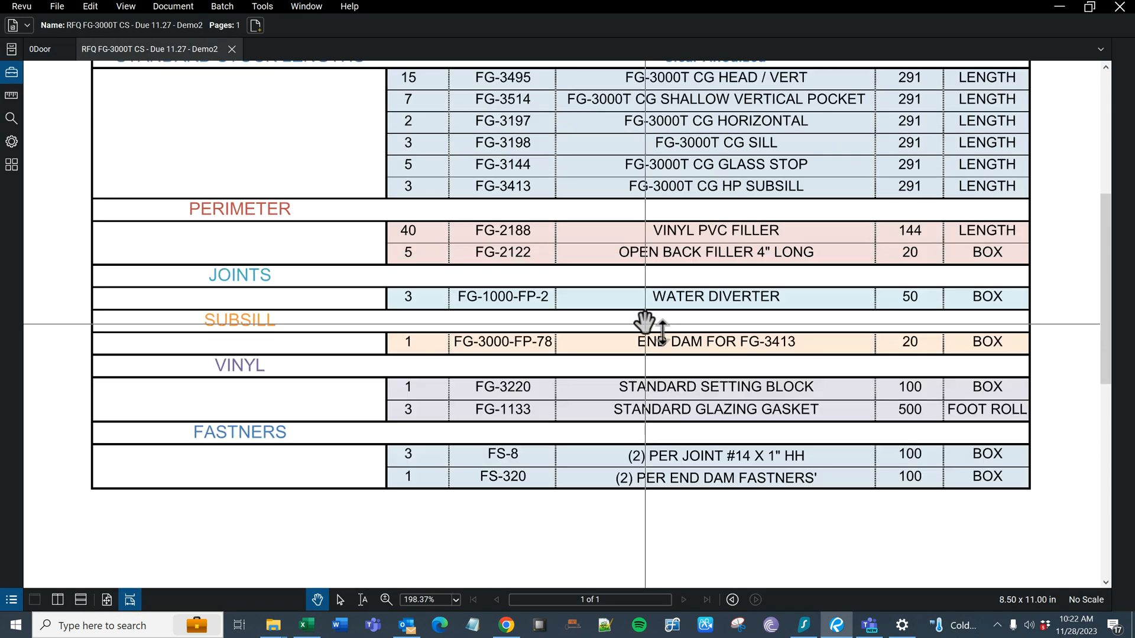
pyautogui.scroll(5, 645, 324)
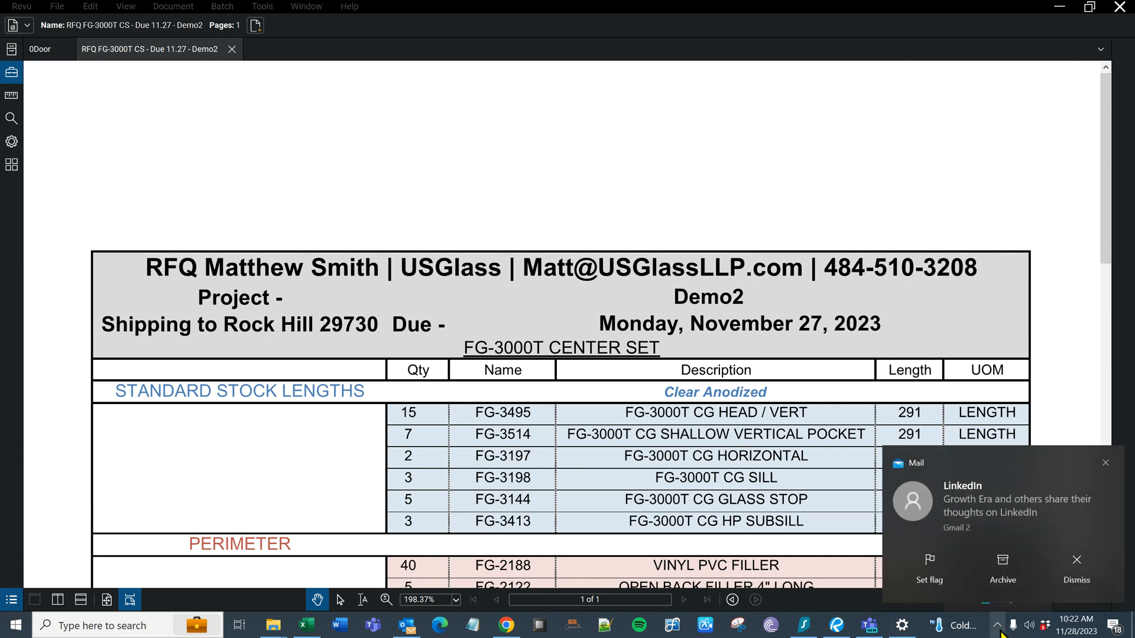
pyautogui.click(1105, 463)
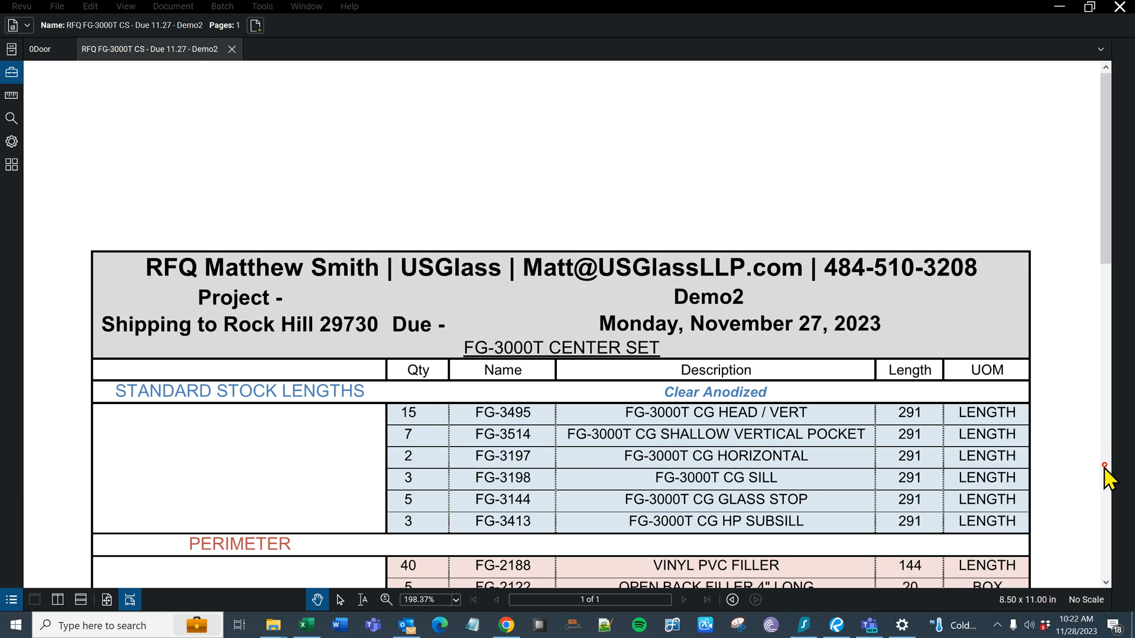
pyautogui.click(997, 626)
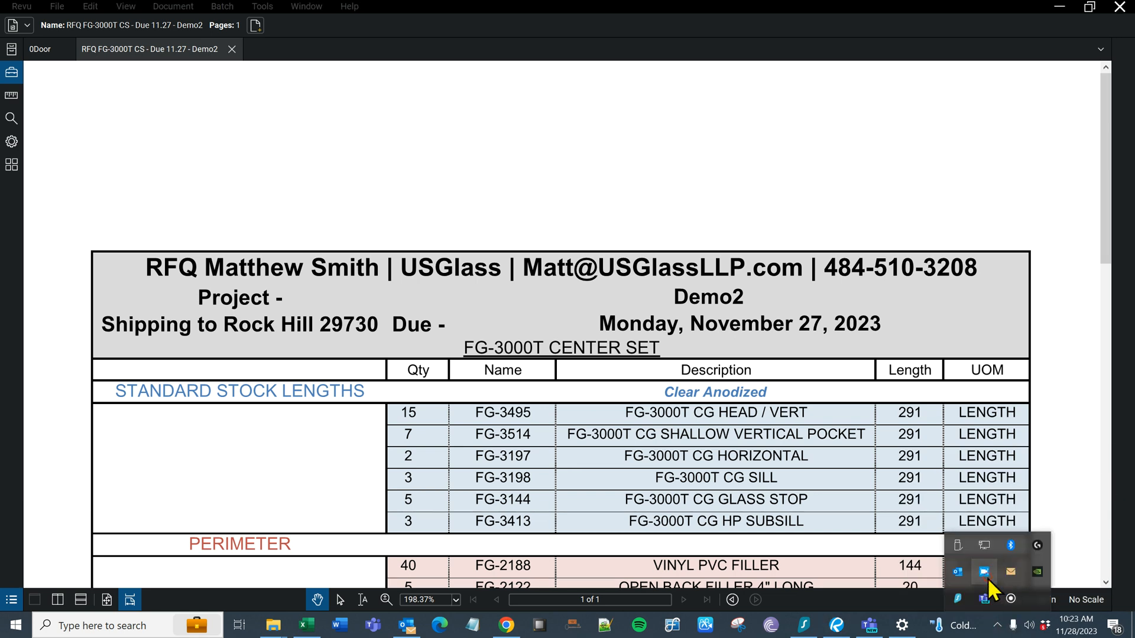
pyautogui.click(985, 573)
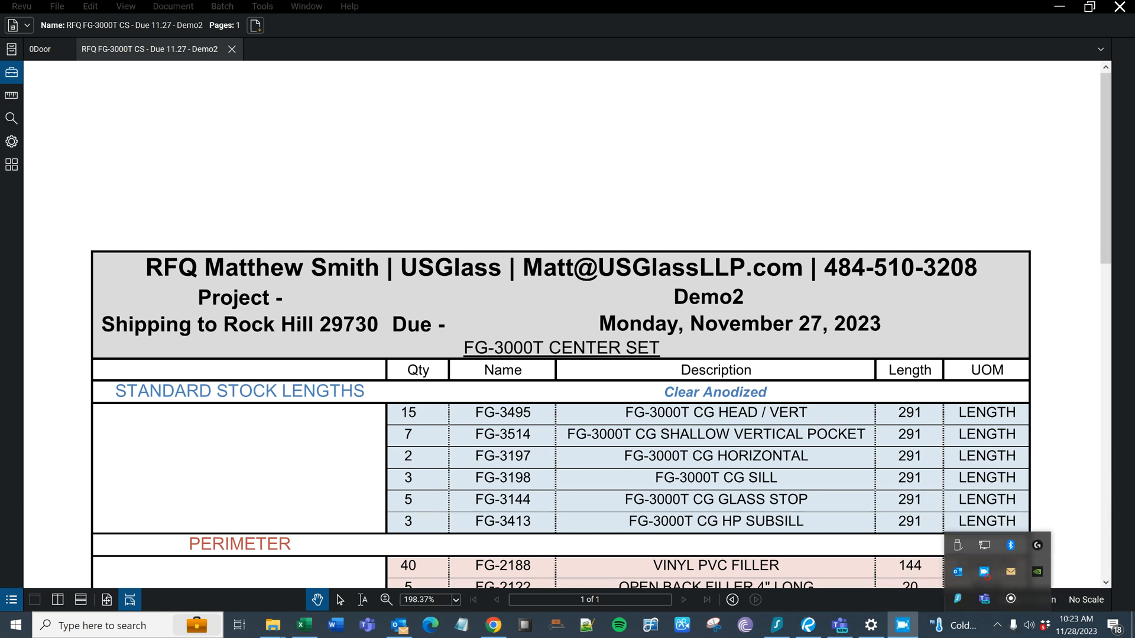